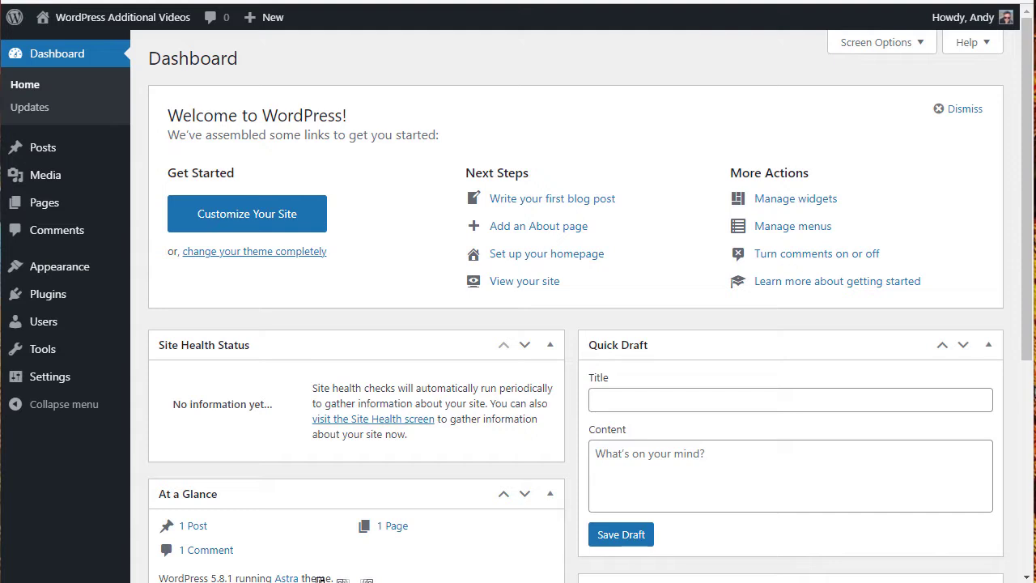
# Create a new post titled "Adding Video".
pyautogui.moveTo(20, 142)
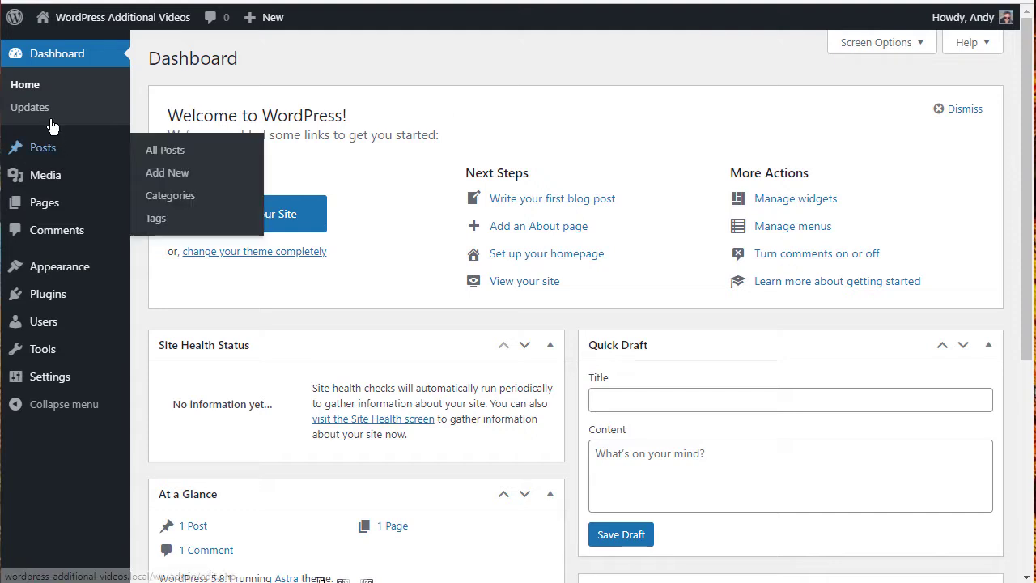
pyautogui.click(154, 176)
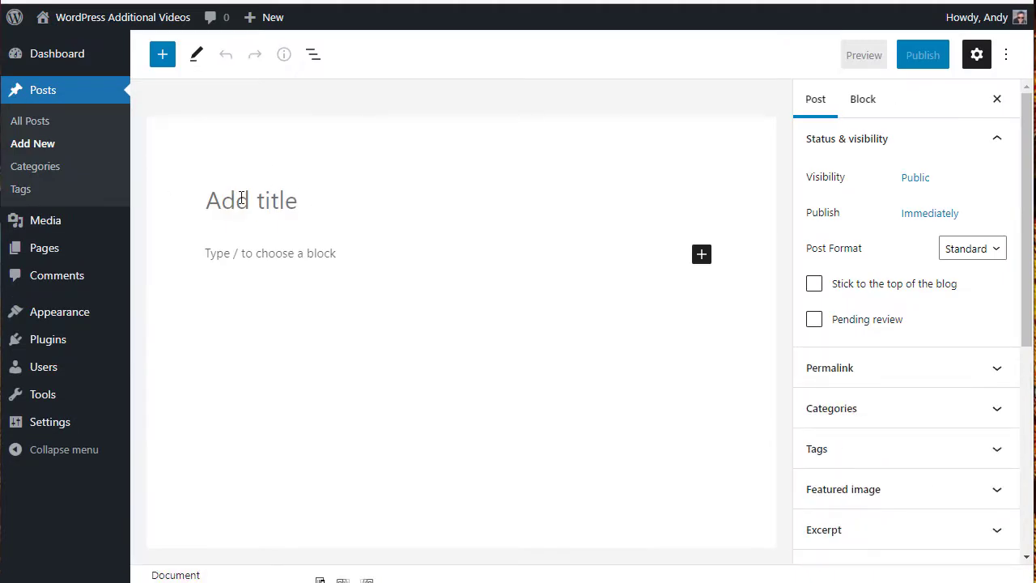
pyautogui.write('Adding Video')
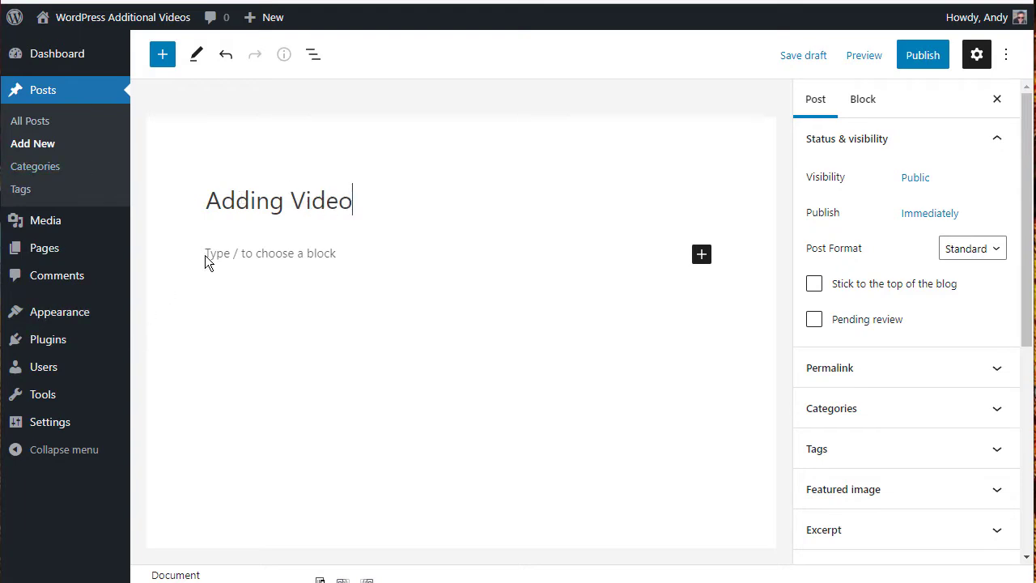
# Search the block library for "video" and insert a YouTube block below the post title.
pyautogui.click(255, 253)
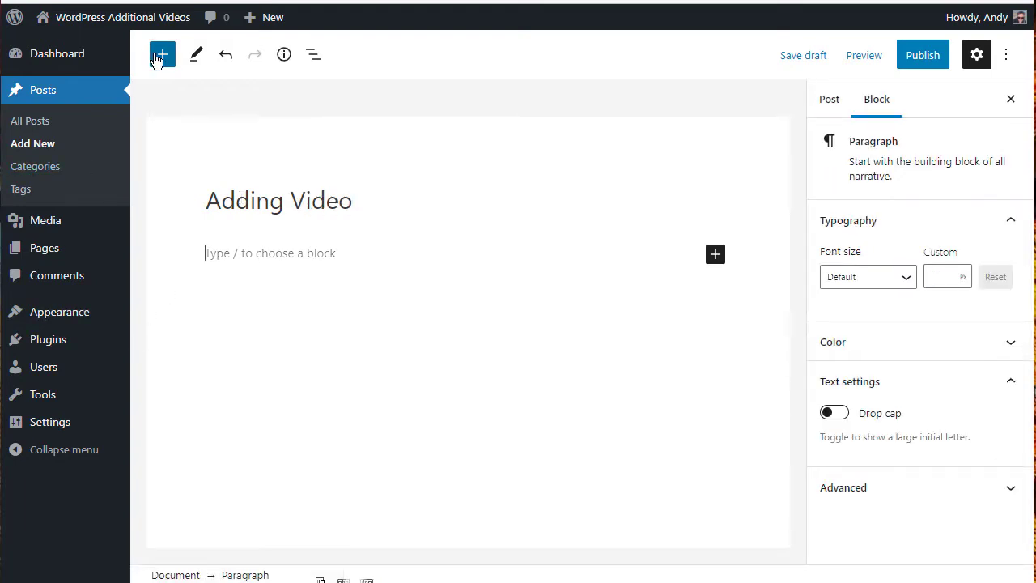
pyautogui.click(159, 57)
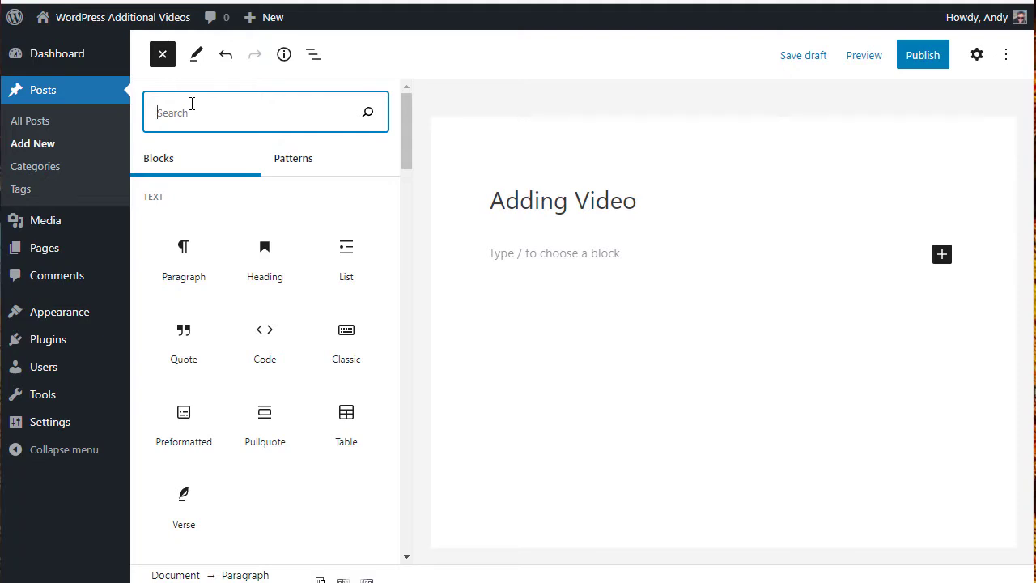
pyautogui.write('vi')
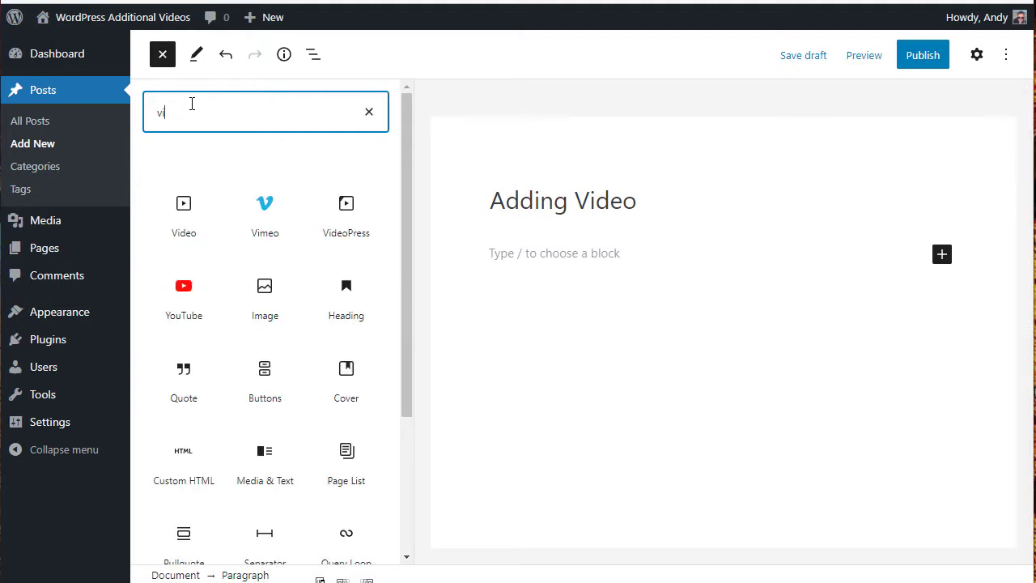
pyautogui.write('deo')
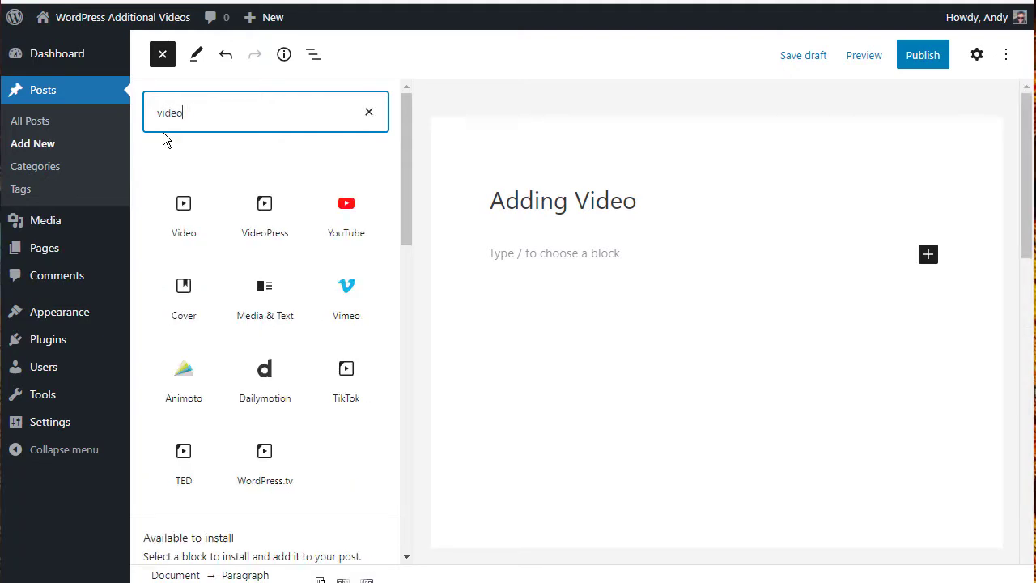
pyautogui.moveTo(186, 202)
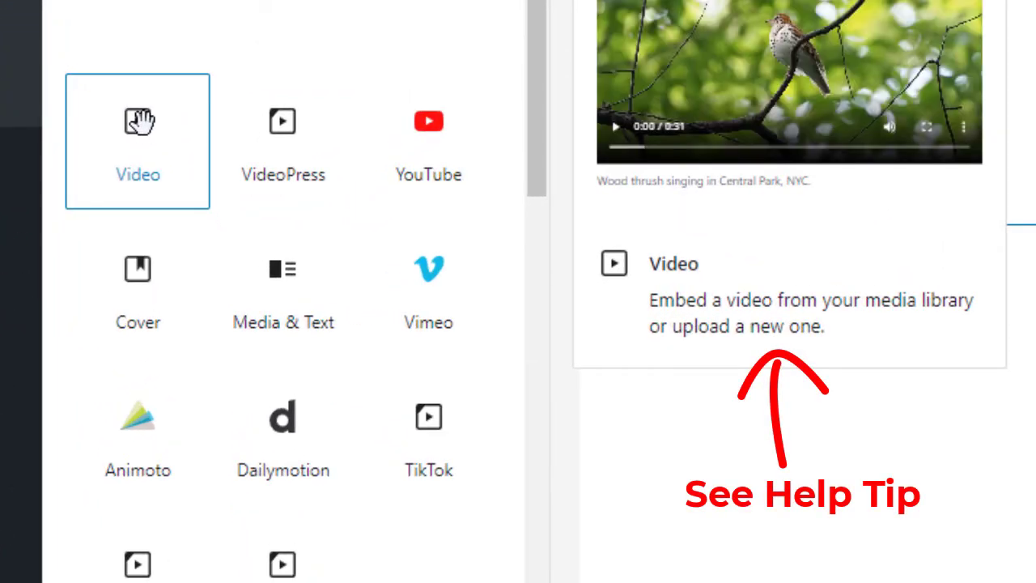
pyautogui.moveTo(317, 126)
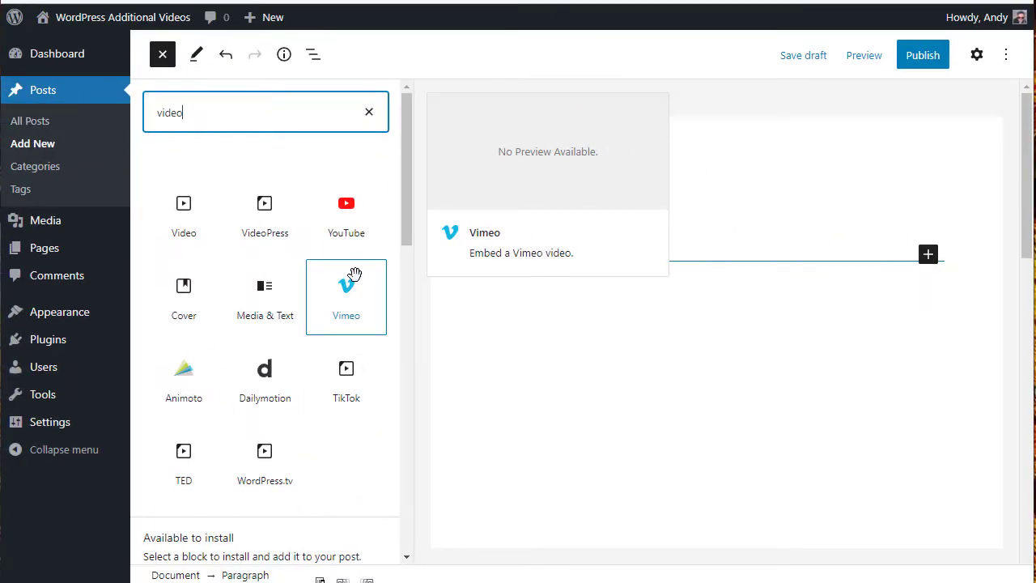
pyautogui.click(346, 205)
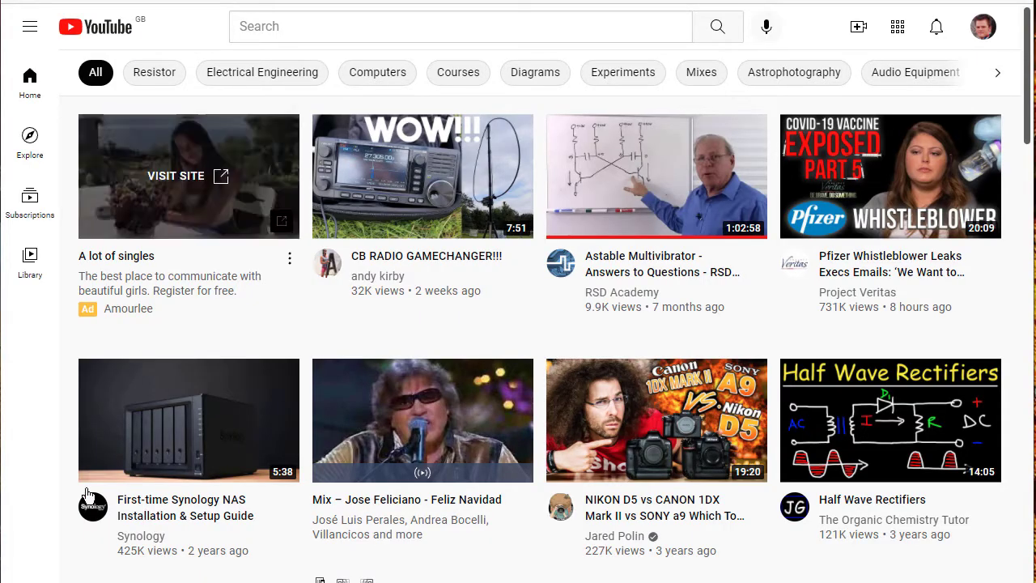
# Switch to YouTube, open the "Astable Multivibrator - Answers to Questions" video and copy its share link.
pyautogui.click(655, 173)
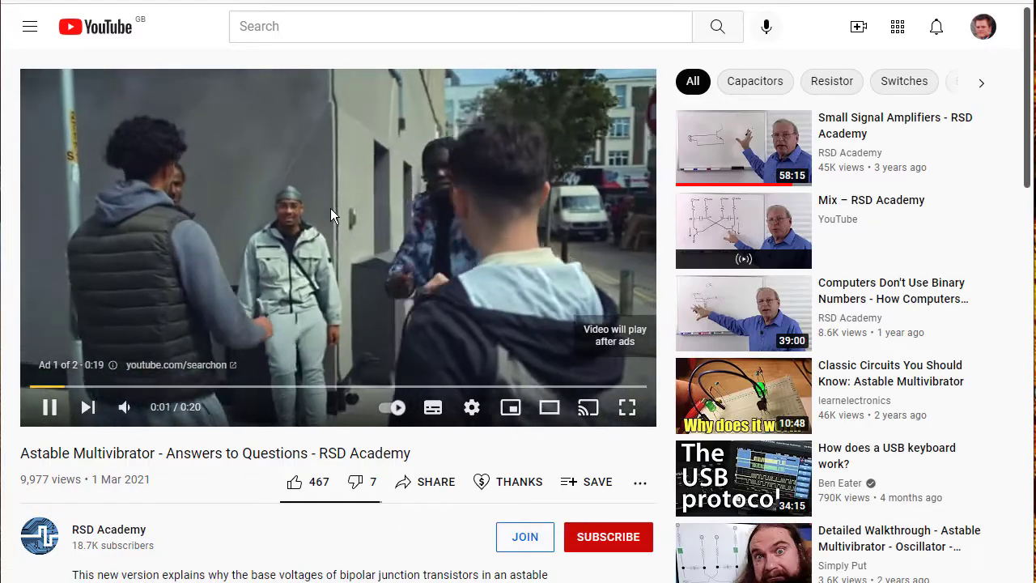
pyautogui.click(311, 267)
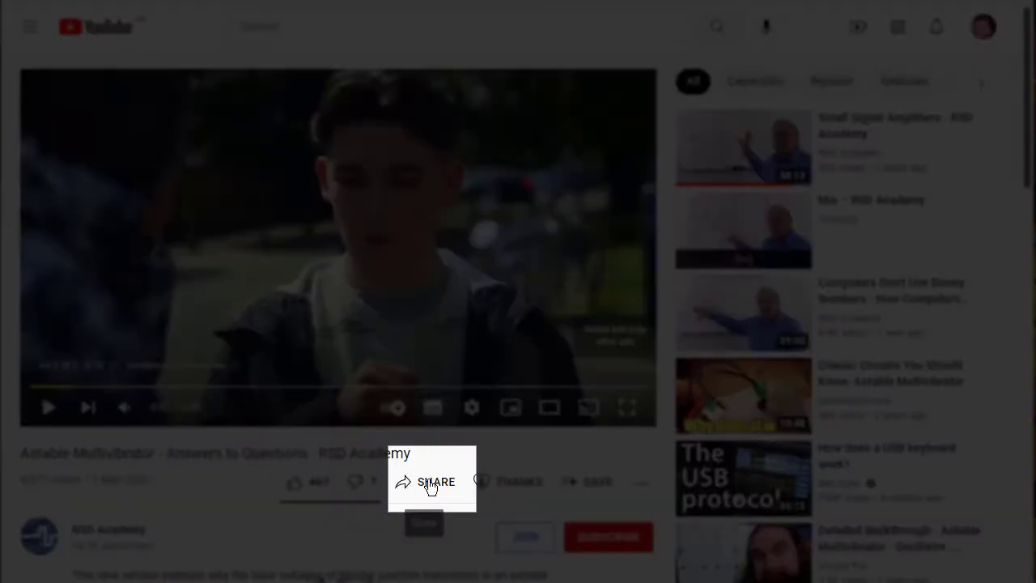
pyautogui.click(429, 486)
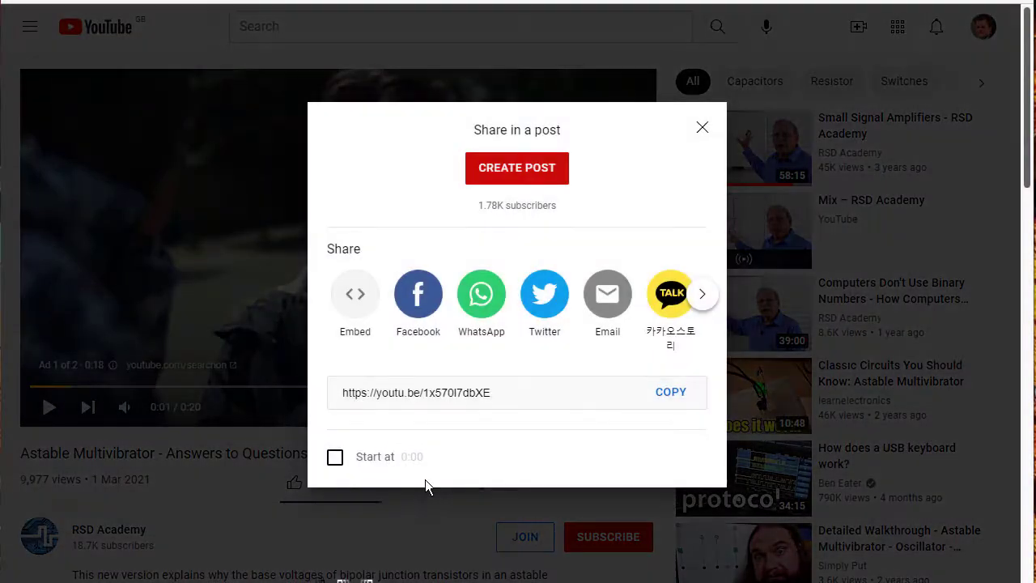
pyautogui.click(669, 392)
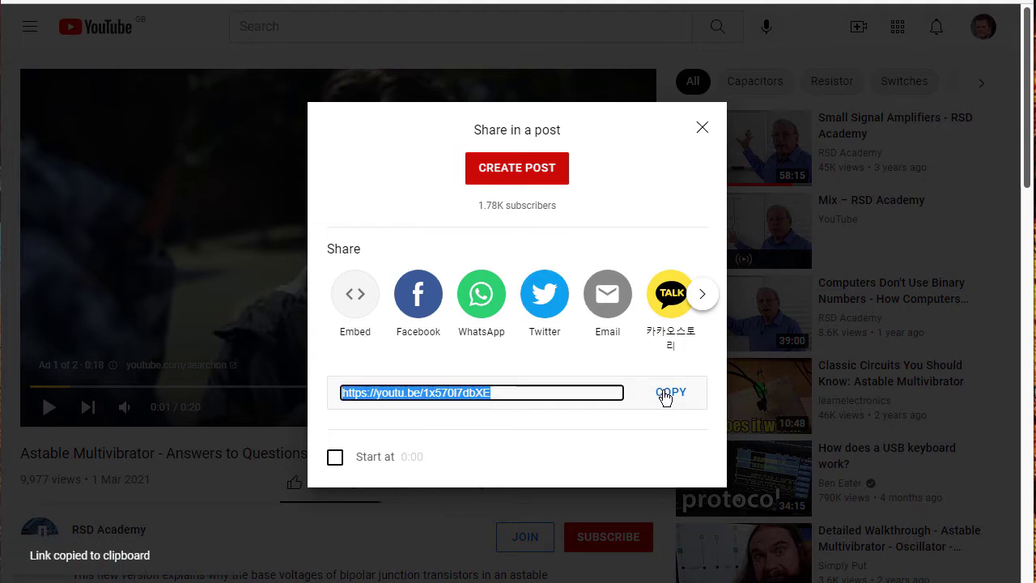
pyautogui.click(702, 128)
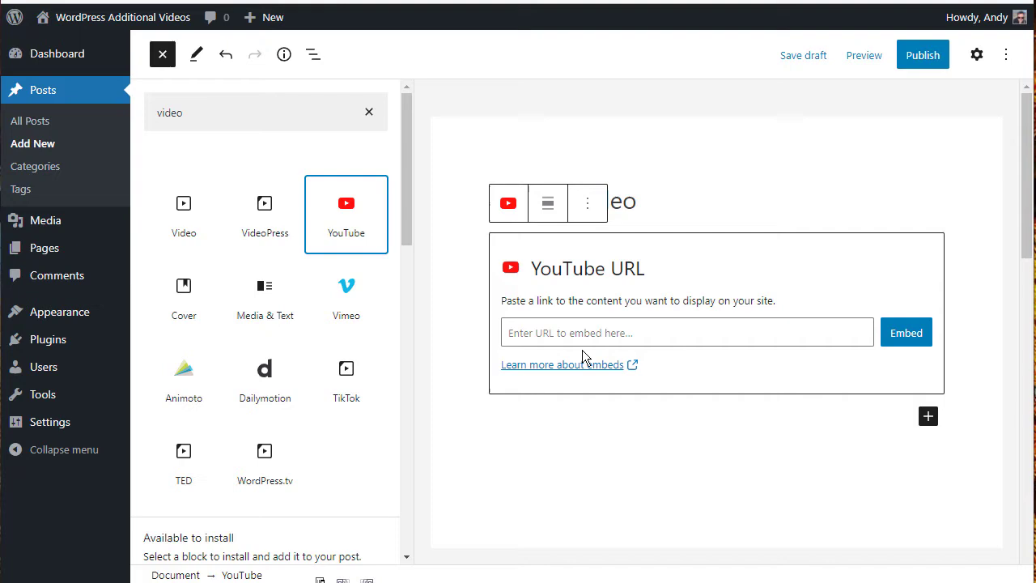
pyautogui.click(581, 337)
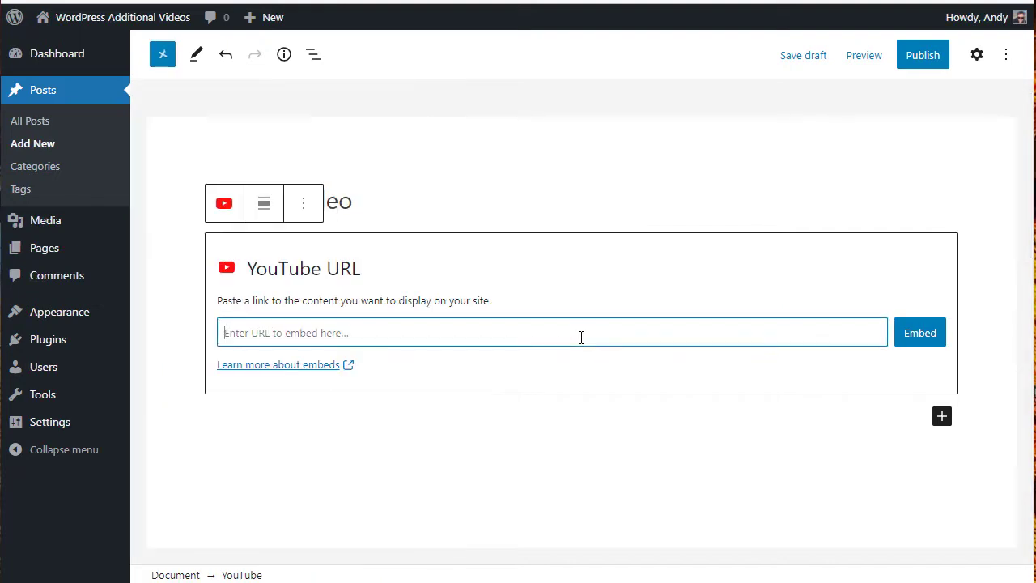
pyautogui.hotkey('ctrl', 'v')
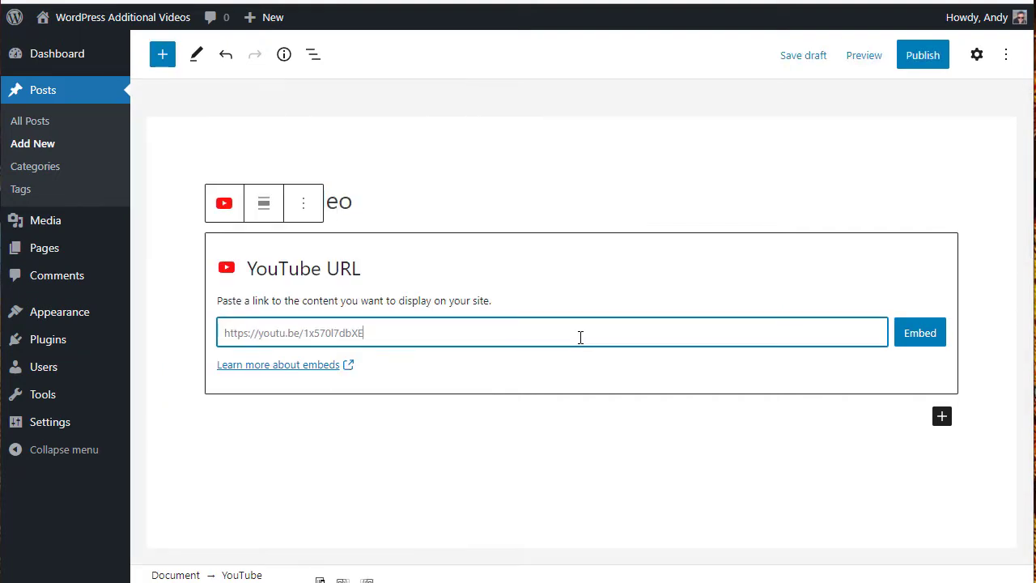
pyautogui.click(933, 337)
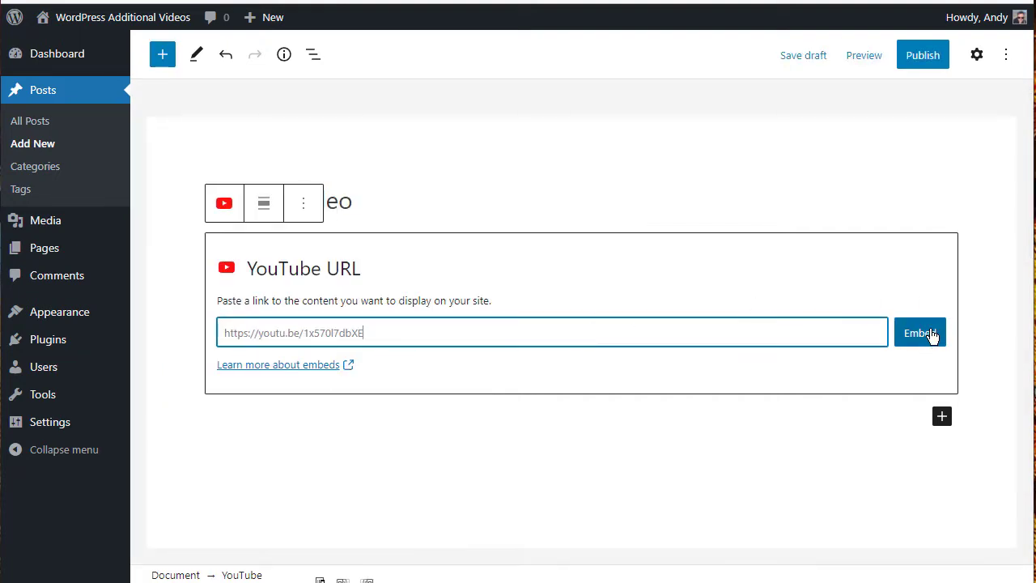
pyautogui.click(930, 334)
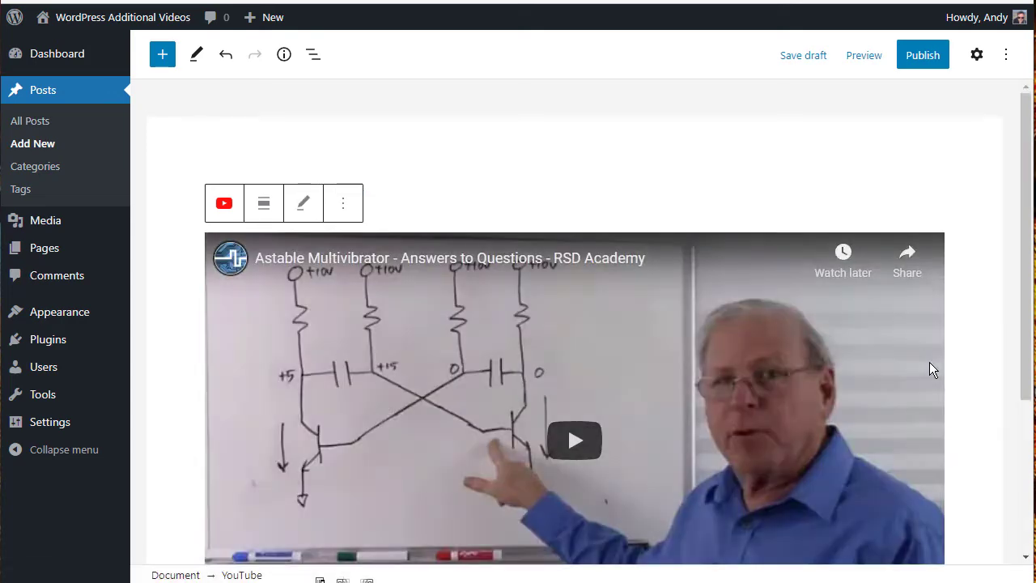
# Play the embedded video briefly in the post editor, and pause it.
pyautogui.scroll(-1, 609, 233)
pyautogui.scroll(-3, 605, 226)
pyautogui.scroll(1, 606, 226)
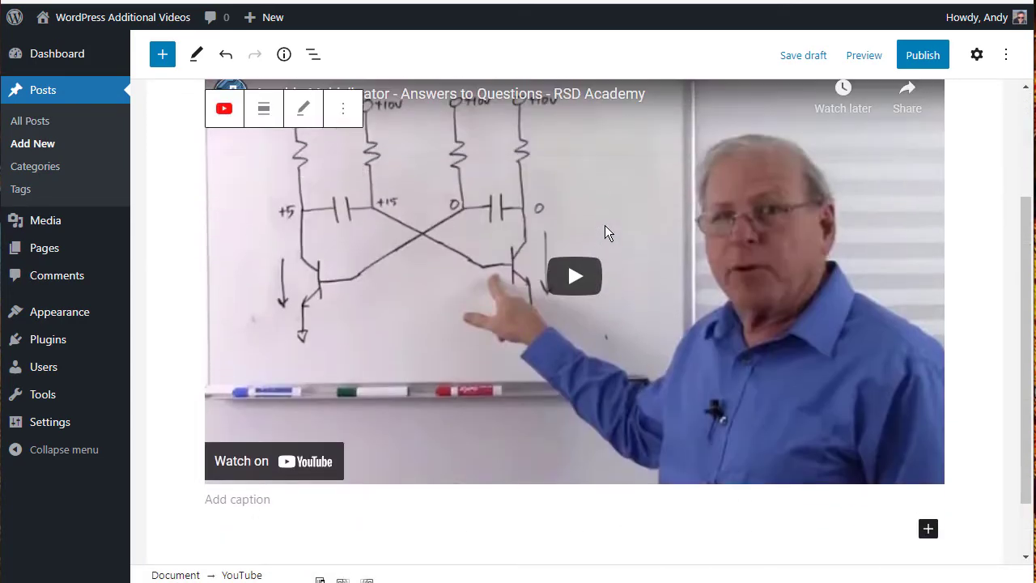
pyautogui.click(574, 286)
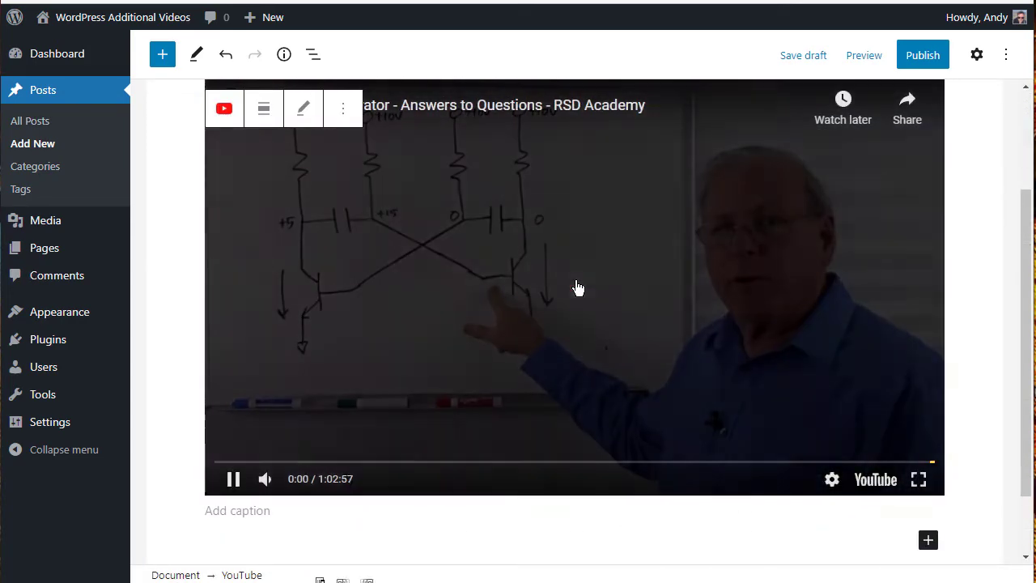
pyautogui.click(559, 285)
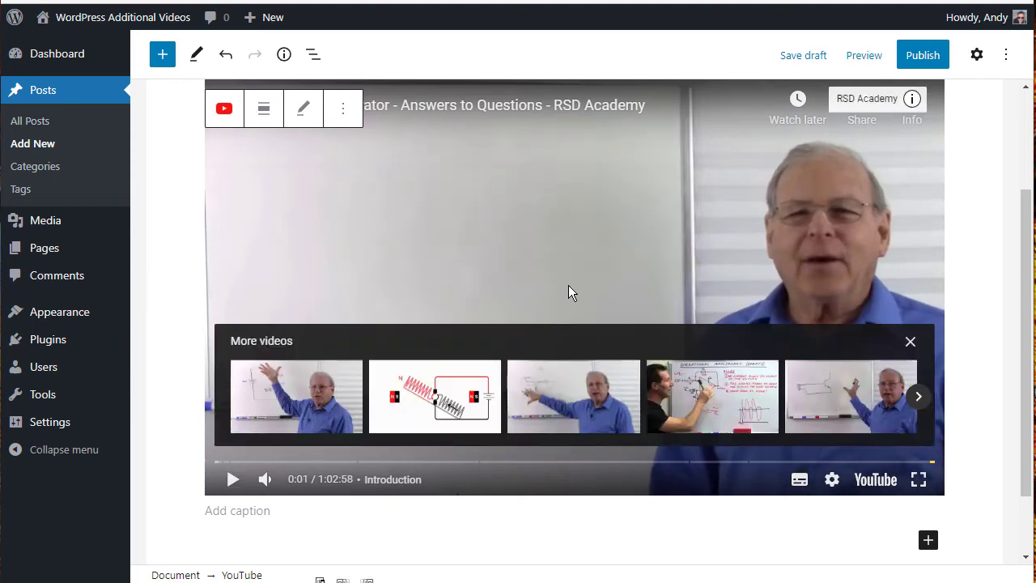
# Preview the post in a new tab, look through the page and return to the editor.
pyautogui.scroll(2, 767, 185)
pyautogui.click(863, 55)
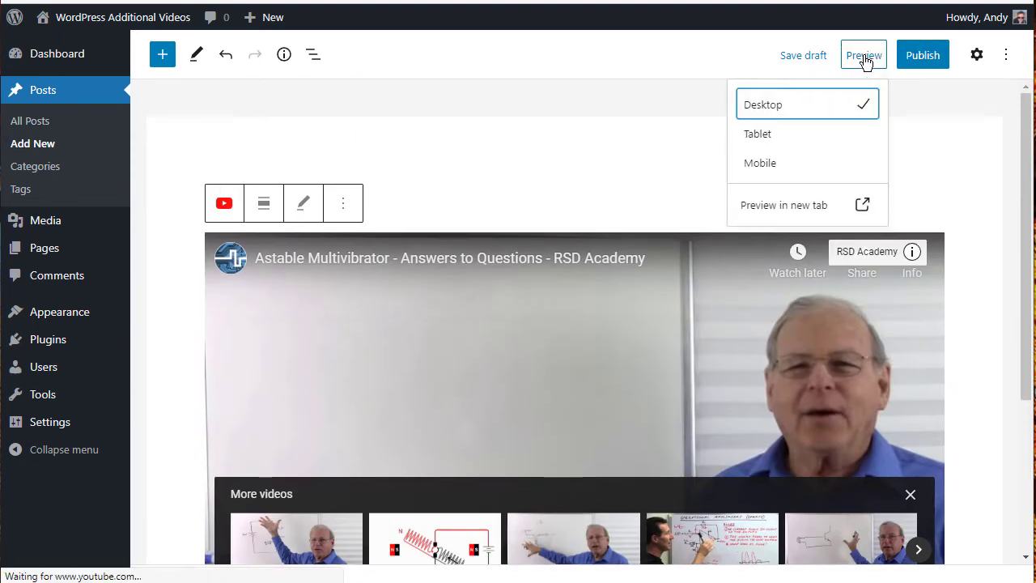
pyautogui.click(801, 209)
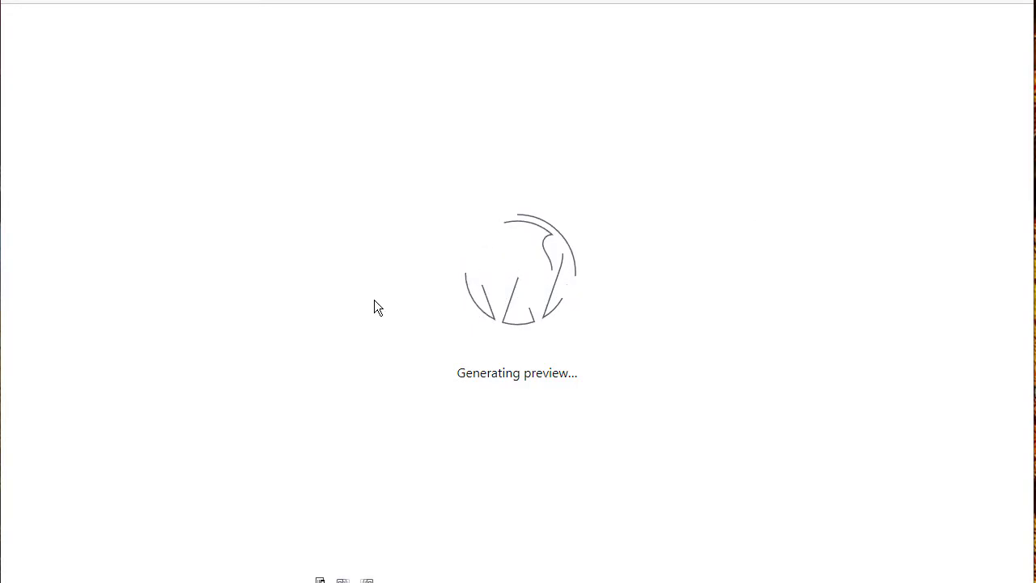
pyautogui.scroll(-9, 721, 199)
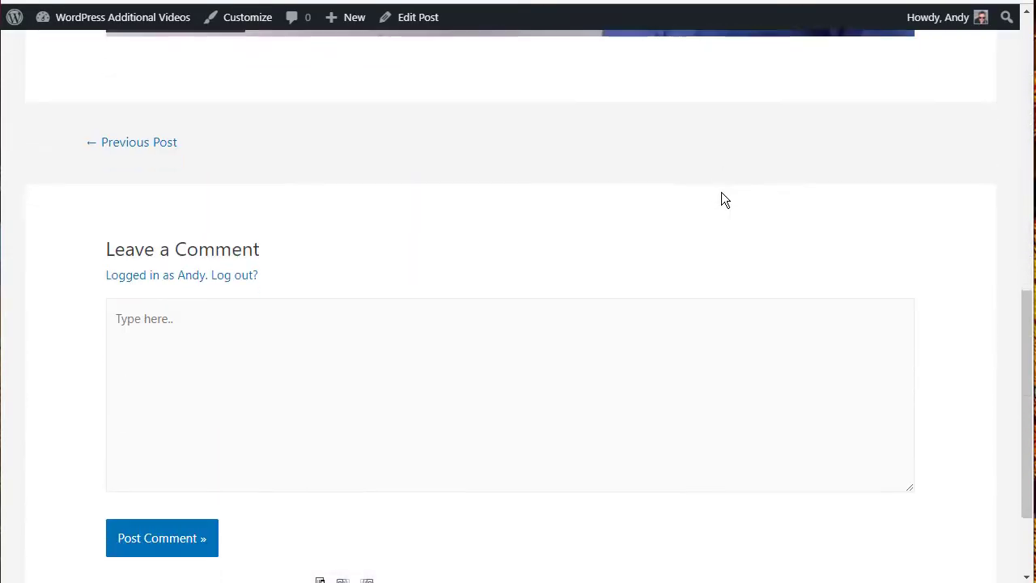
pyautogui.scroll(6, 722, 199)
pyautogui.scroll(3, 721, 200)
pyautogui.hotkey('ctrl', 'w')
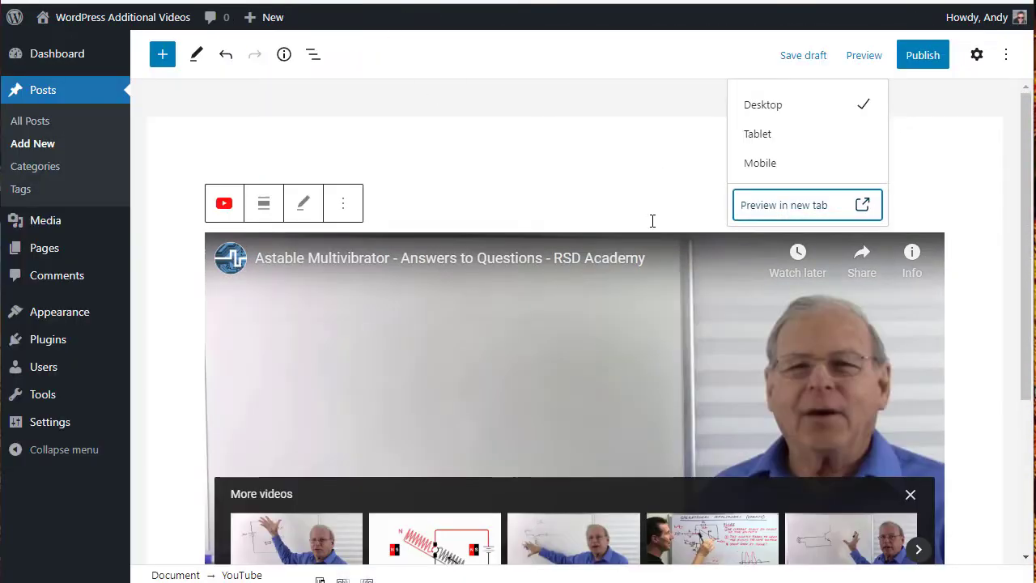
# Show the YouTube block's settings and examine its Advanced section and the block's further options.
pyautogui.click(477, 193)
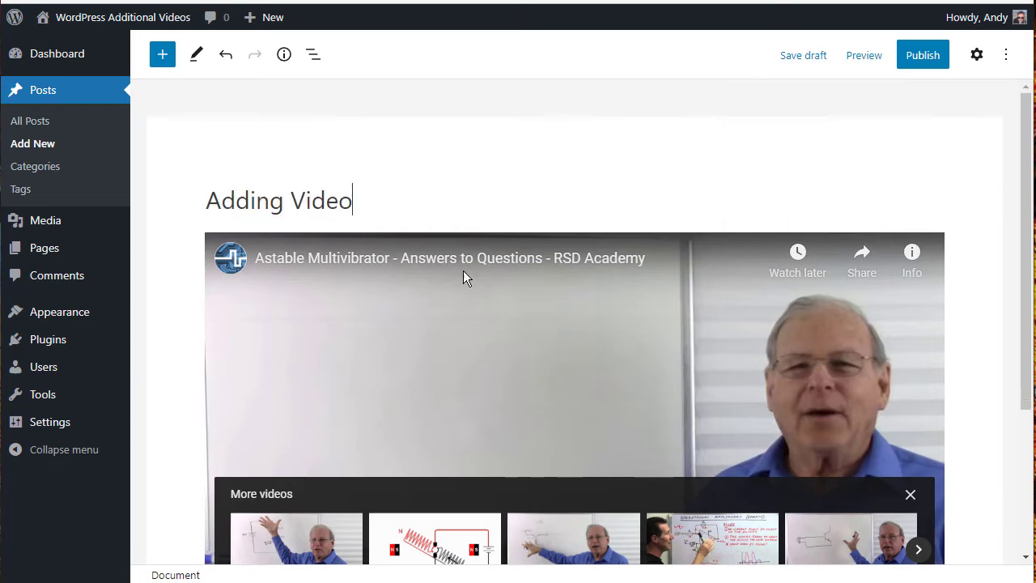
pyautogui.click(463, 271)
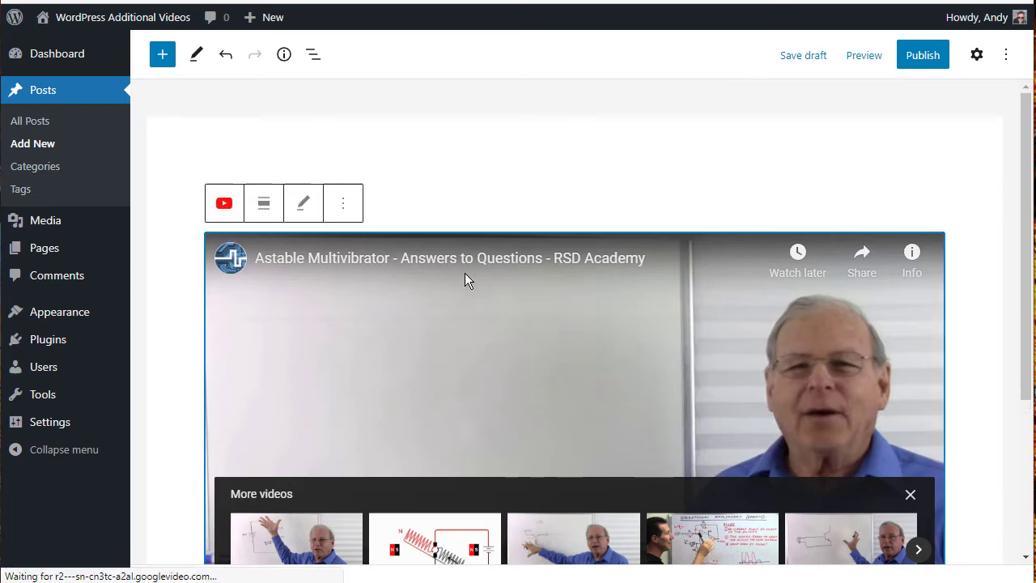
pyautogui.click(343, 207)
pyautogui.click(393, 259)
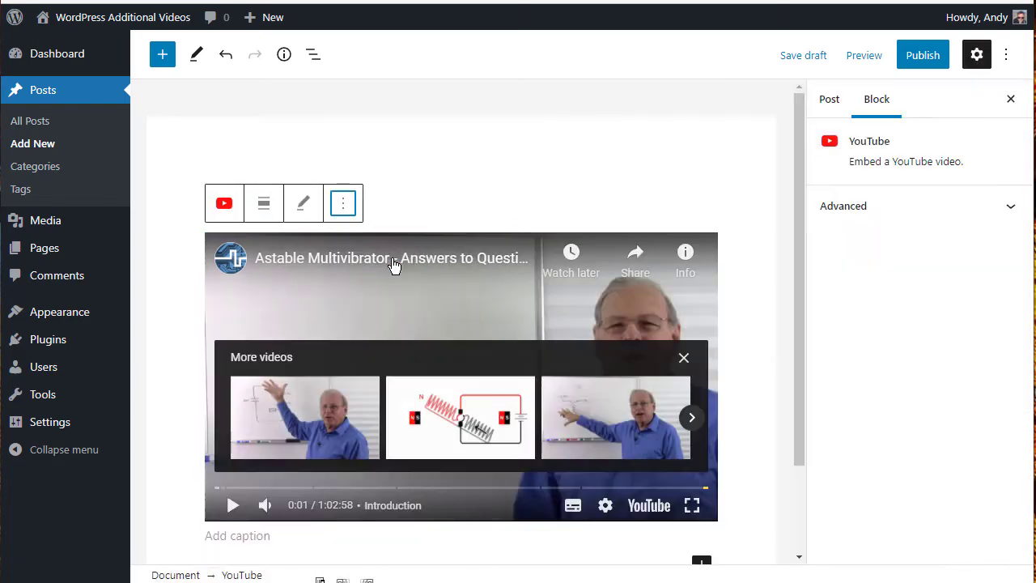
pyautogui.click(1016, 204)
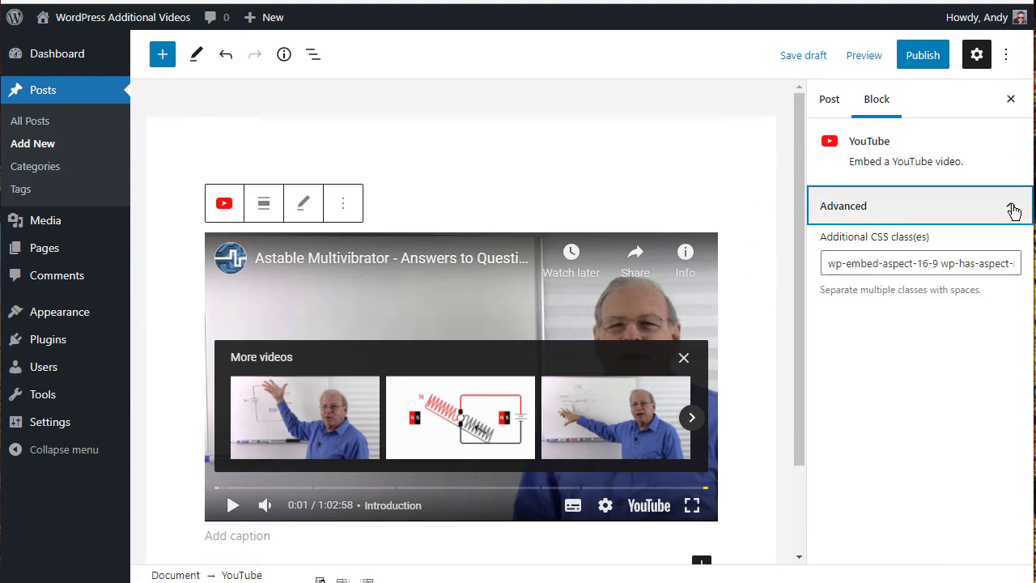
pyautogui.click(1014, 209)
pyautogui.click(339, 207)
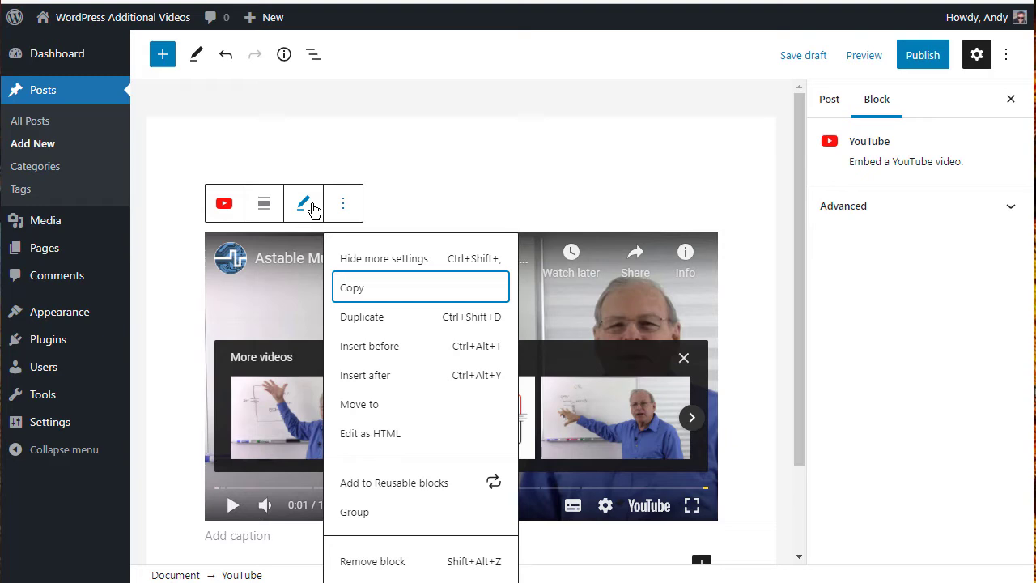
pyautogui.click(390, 154)
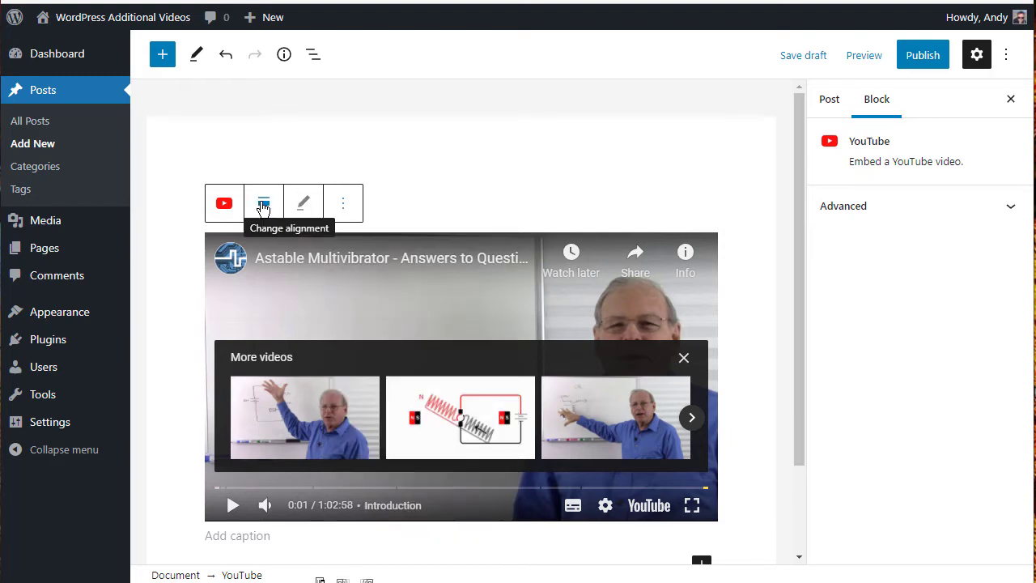
# Open the embedded video's URL for editing and keep the YouTube block selected.
pyautogui.click(303, 206)
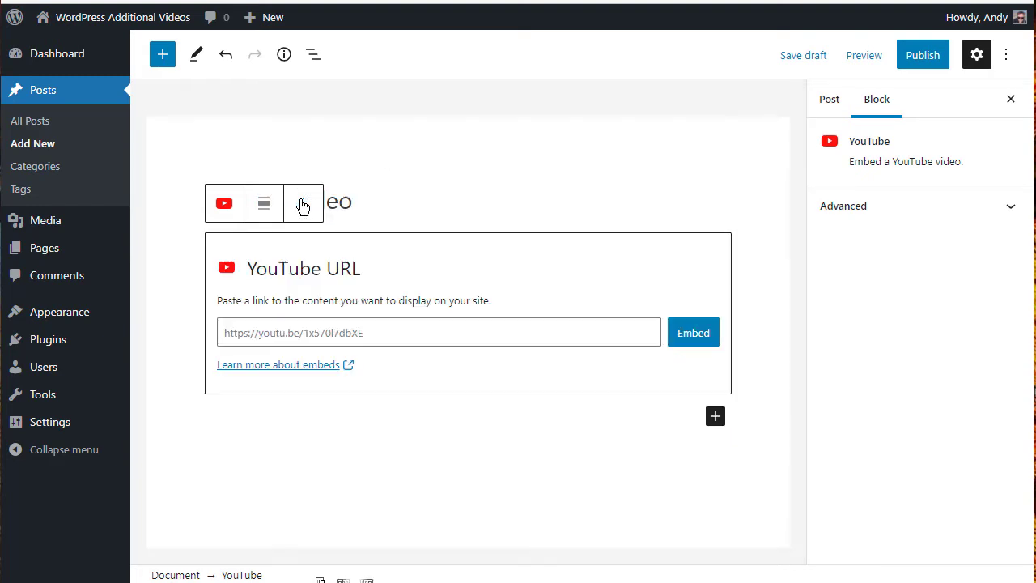
pyautogui.click(470, 175)
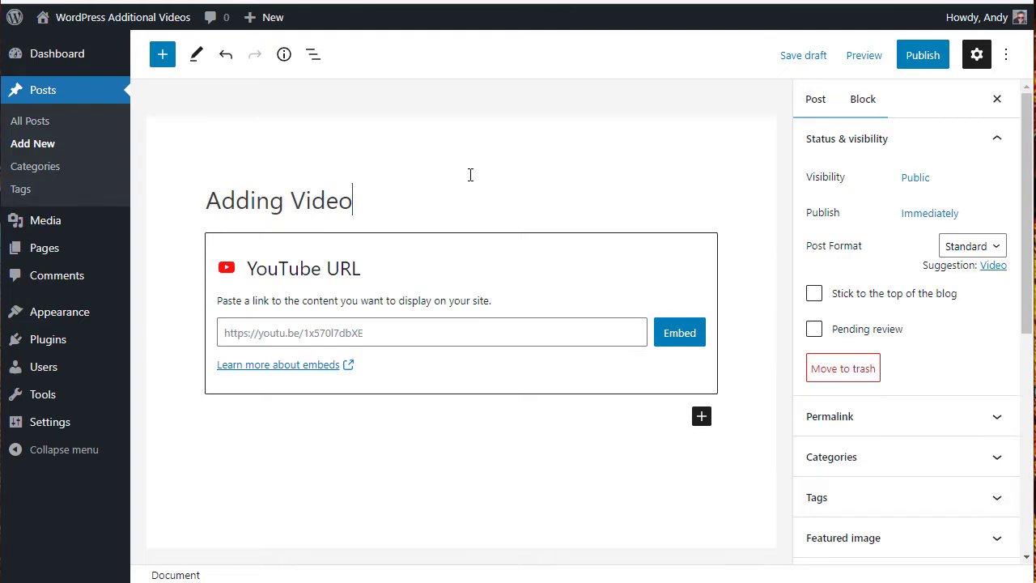
pyautogui.click(708, 270)
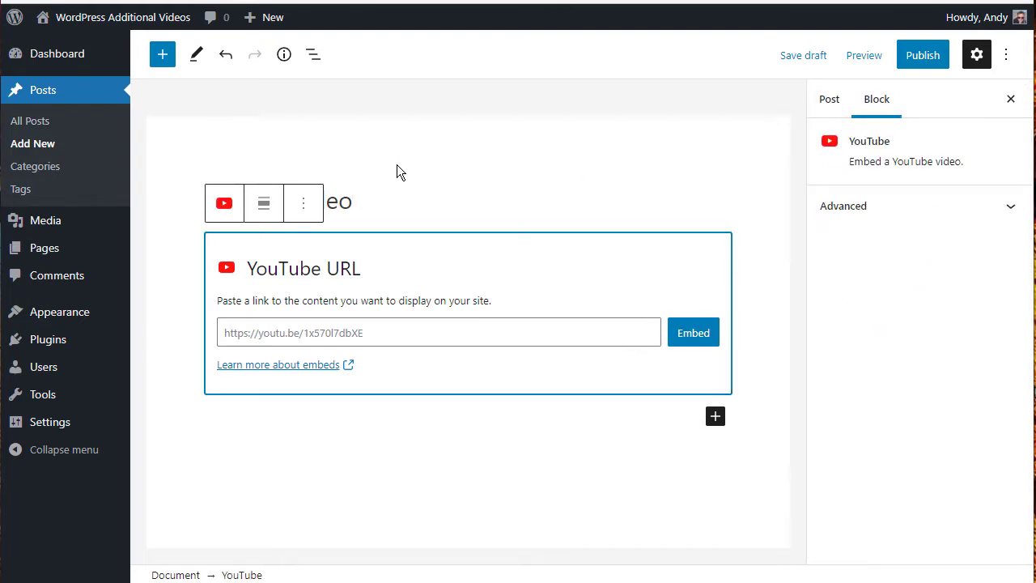
# Remove the YouTube block from the post and go to the site's Widgets screen, leaving the post's changes unsaved.
pyautogui.click(309, 207)
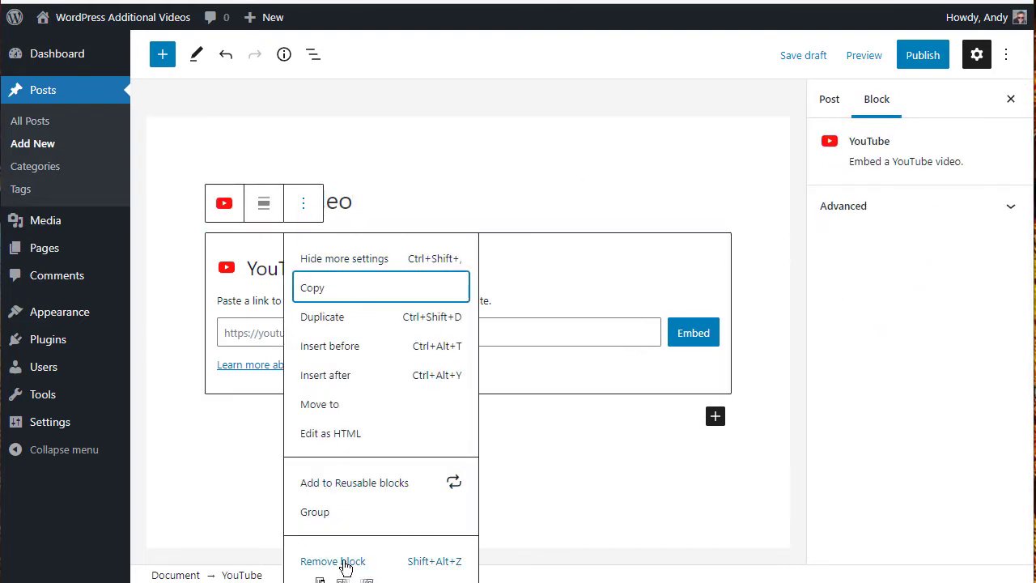
pyautogui.click(342, 561)
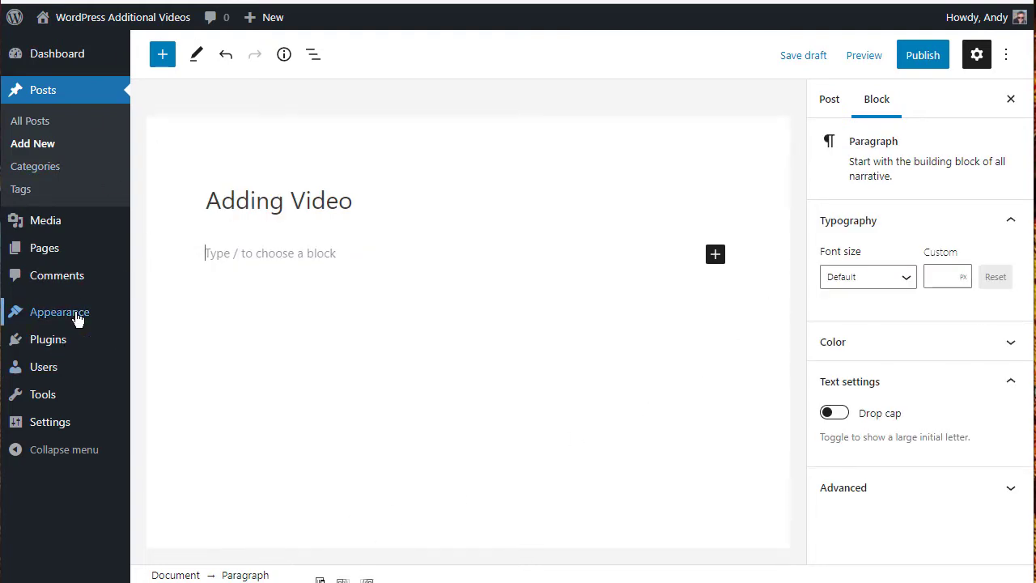
pyautogui.moveTo(138, 321)
pyautogui.click(164, 359)
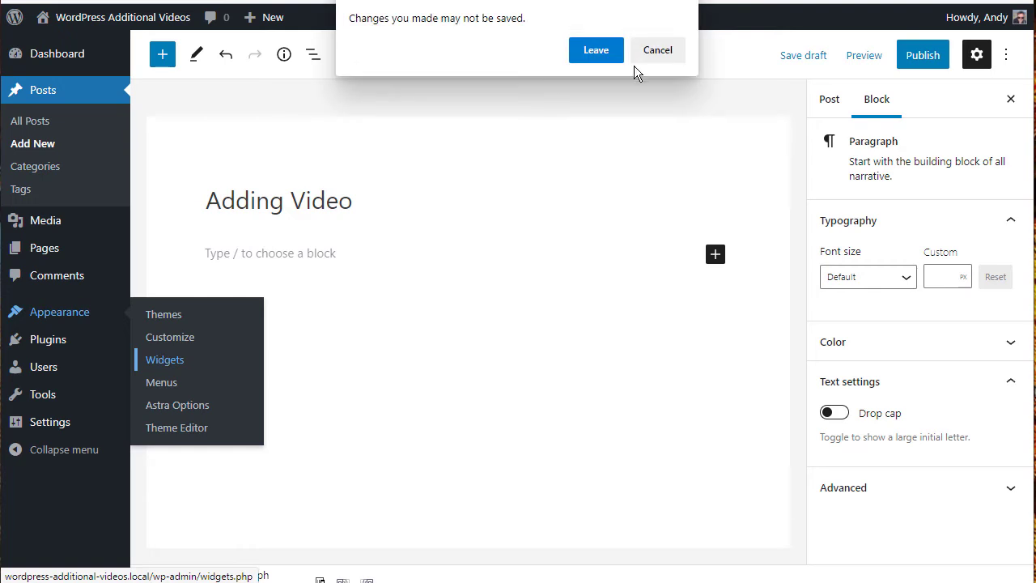
pyautogui.click(595, 50)
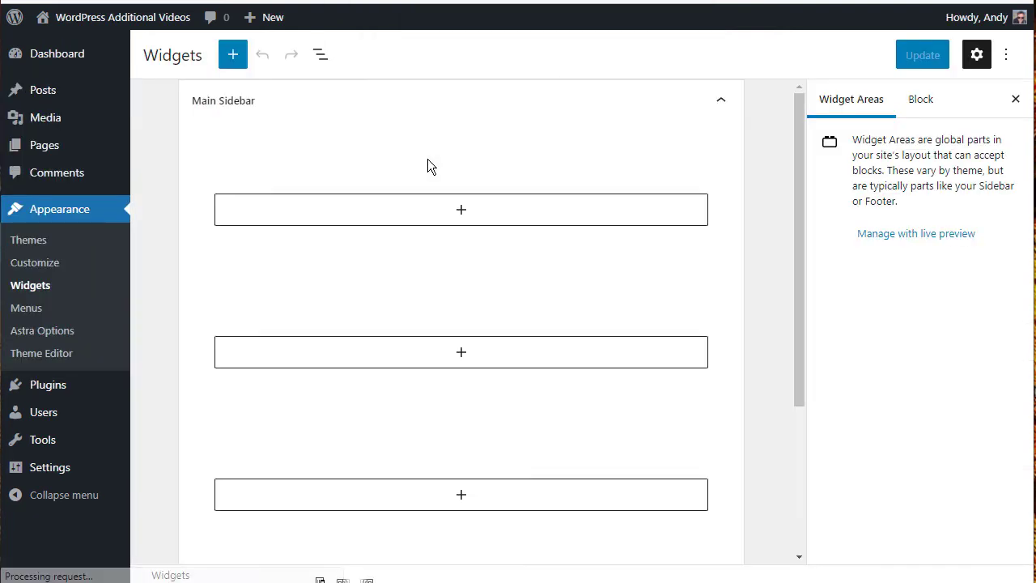
# Search for "video" blocks in the first group of the Main Sidebar widget area and insert a YouTube block there.
pyautogui.click(724, 105)
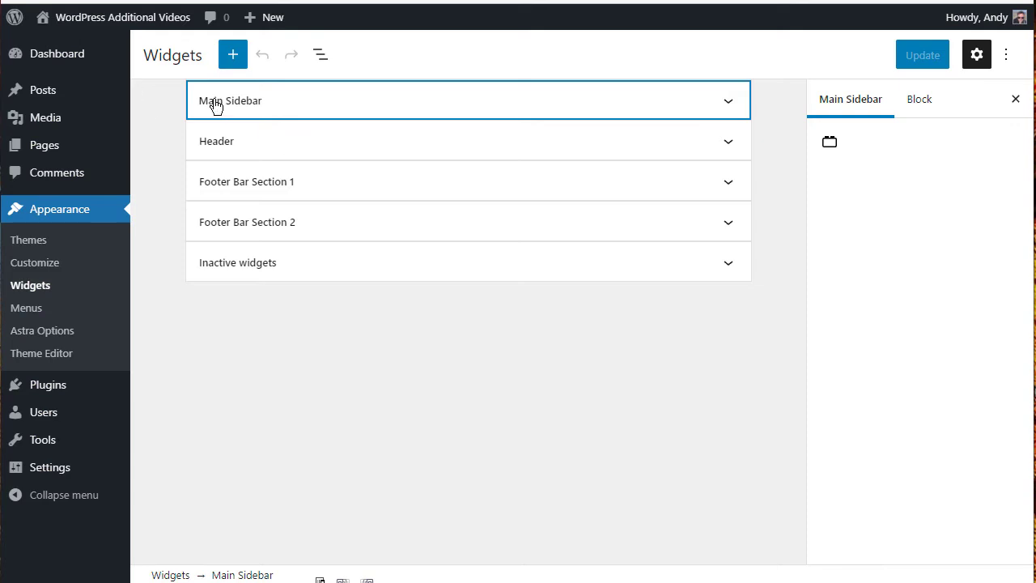
pyautogui.click(737, 108)
pyautogui.click(463, 212)
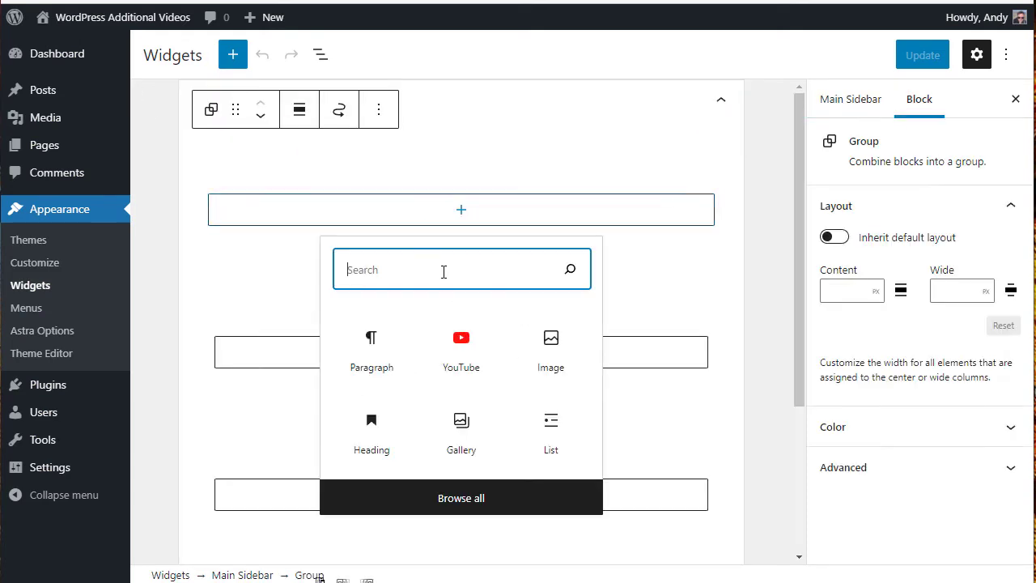
pyautogui.write('video')
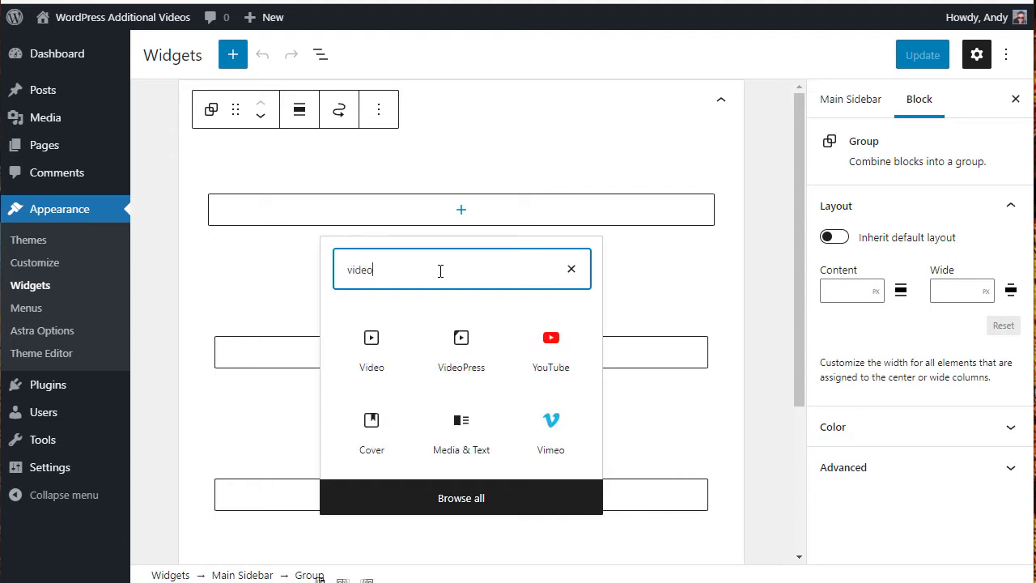
pyautogui.click(550, 350)
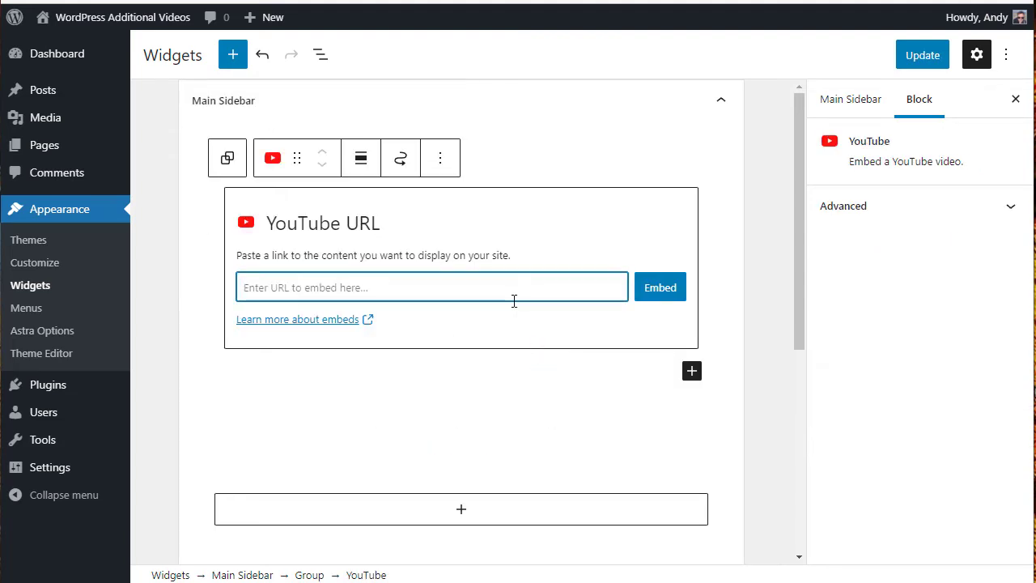
pyautogui.write('https://youtu.be/1x570l7dbXE')
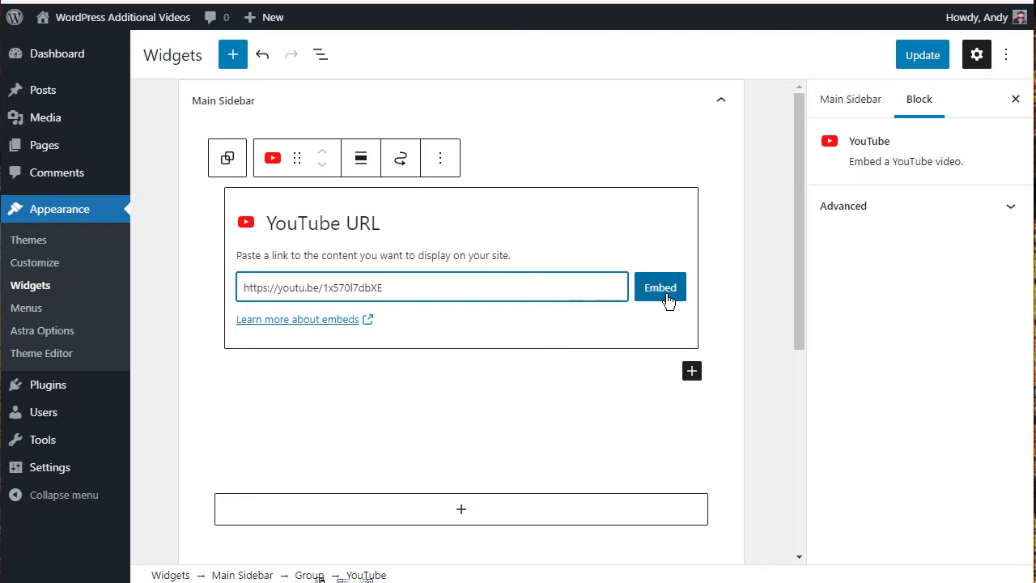
pyautogui.click(663, 291)
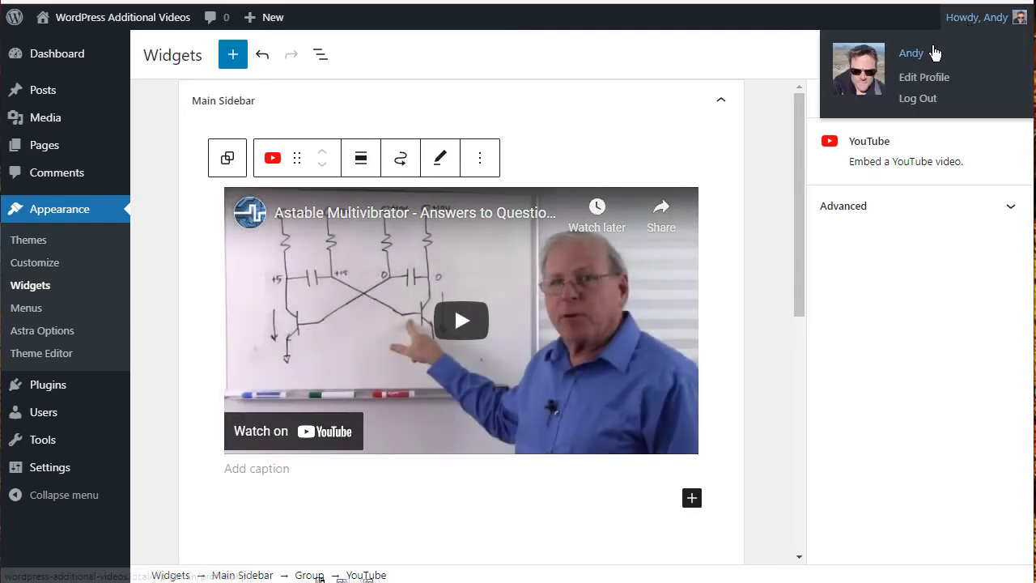
pyautogui.click(913, 63)
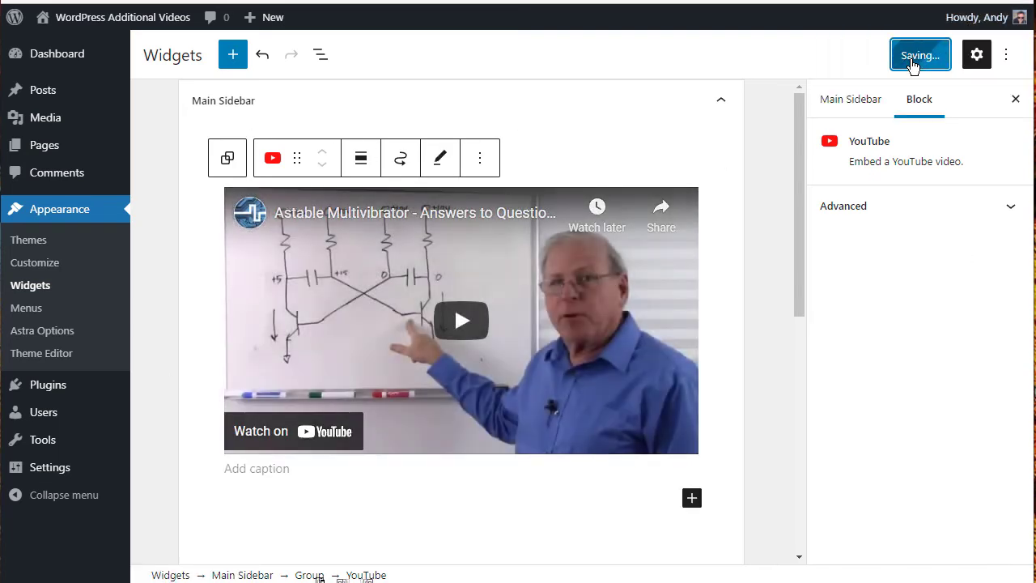
# Visit the live site in a new tab to check for the sidebar video, and return to the Widgets screen.
pyautogui.moveTo(89, 29)
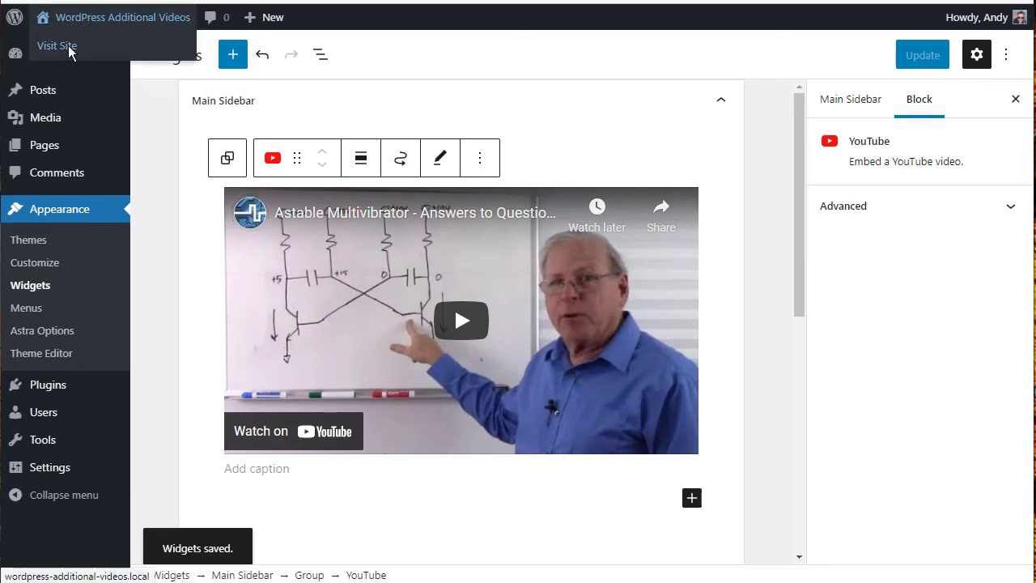
pyautogui.rightClick(70, 49)
pyautogui.click(132, 62)
pyautogui.hotkey('ctrl', 'Tab')
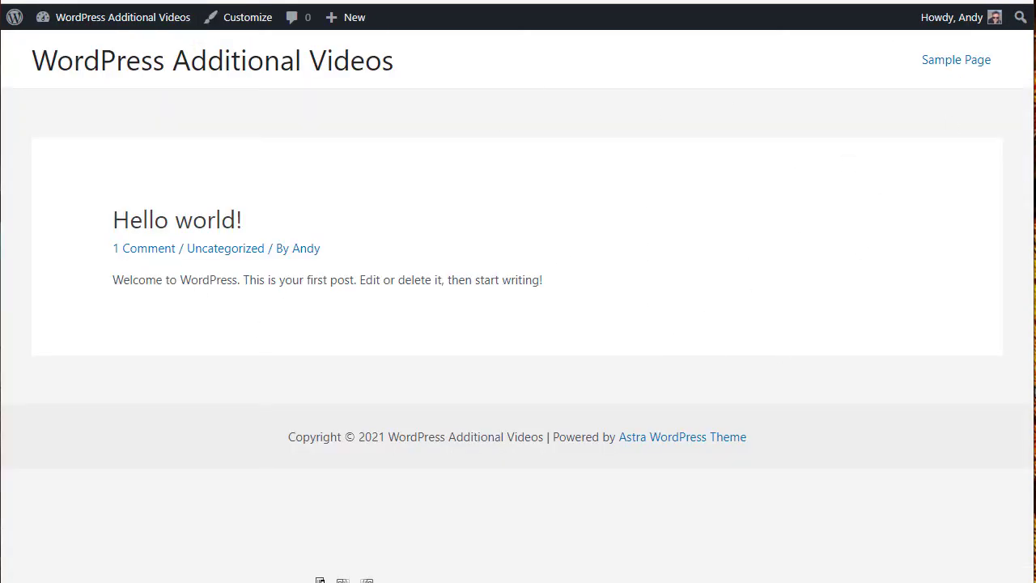
pyautogui.hotkey('ctrl', 'shift', 'Tab')
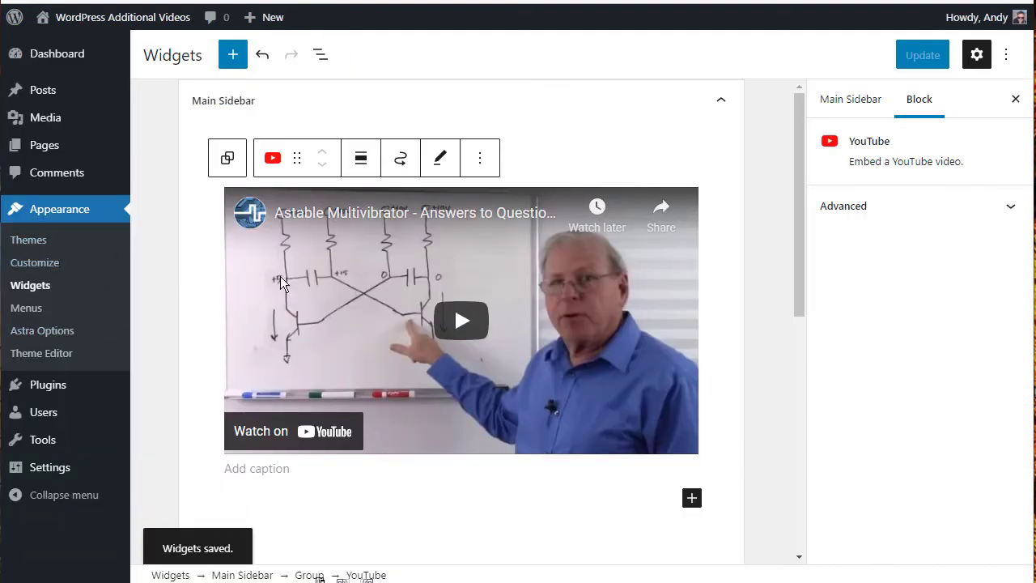
# Customize the theme's sidebar by setting its default layout to Right Sidebar, and publish the change.
pyautogui.click(38, 264)
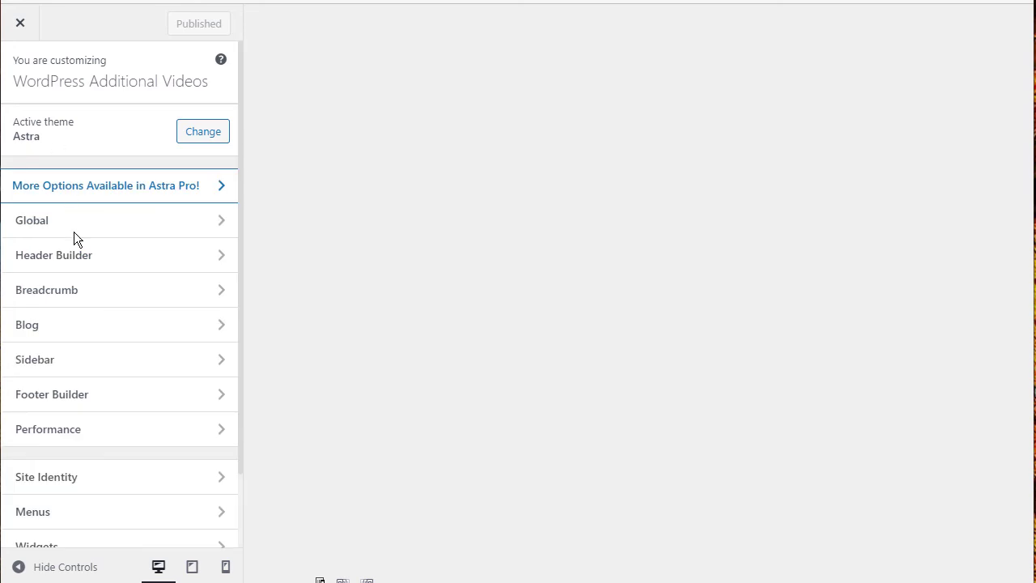
pyautogui.click(111, 364)
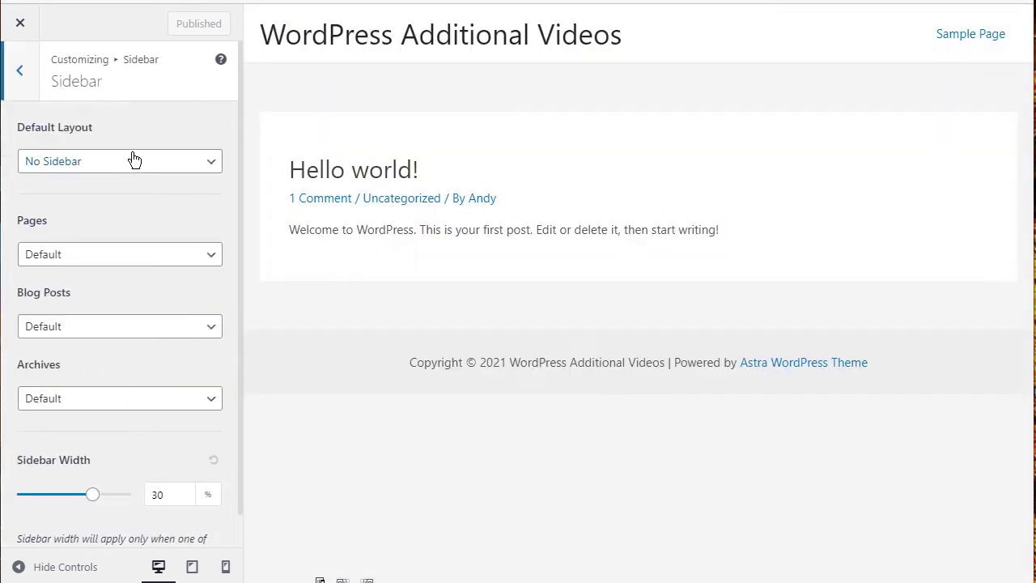
pyautogui.click(132, 160)
pyautogui.click(116, 218)
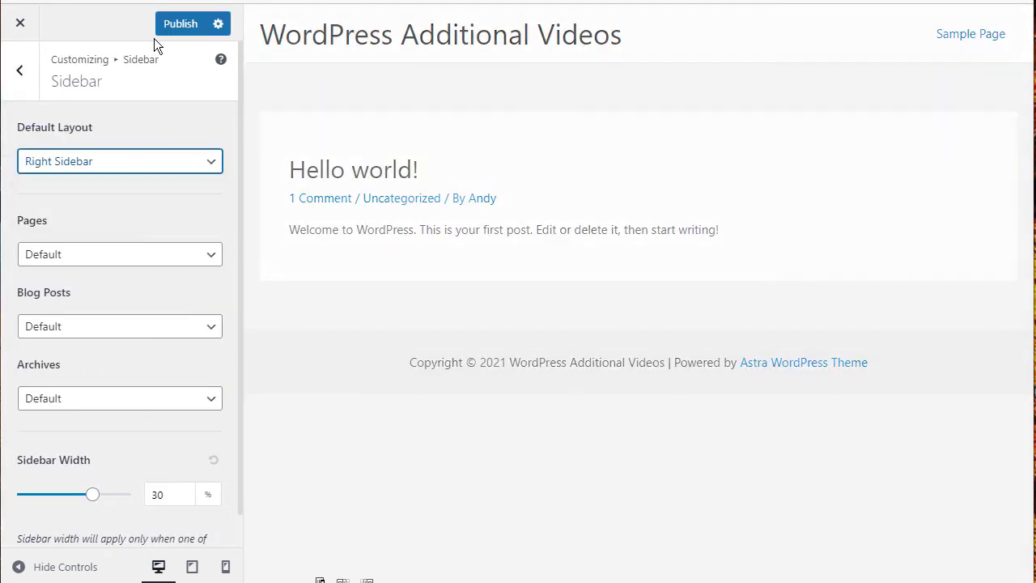
pyautogui.click(178, 24)
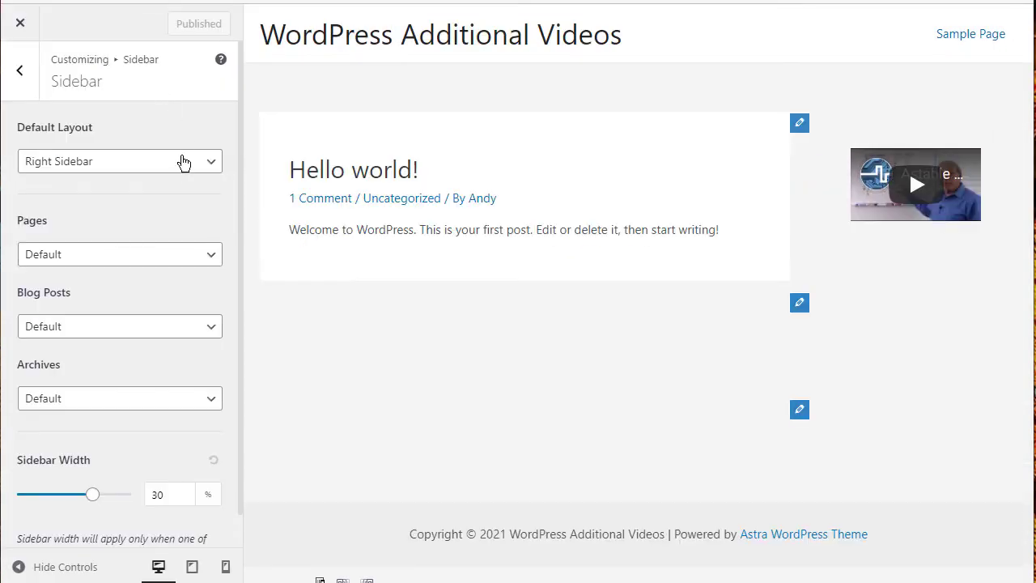
# Set the default sidebar layout back to No Sidebar and publish it.
pyautogui.click(183, 162)
pyautogui.click(166, 181)
pyautogui.click(181, 24)
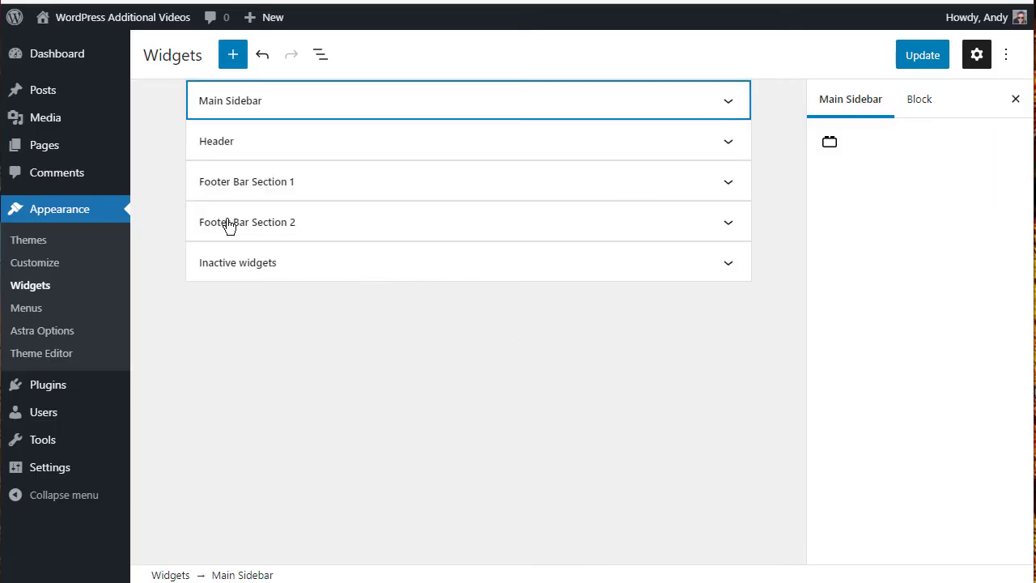
pyautogui.click(727, 186)
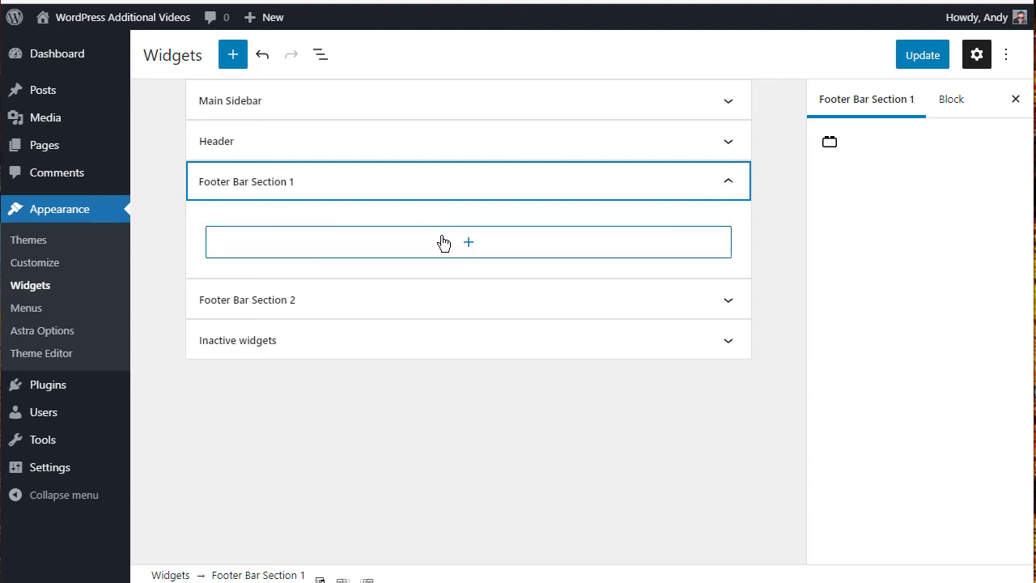
pyautogui.click(460, 243)
pyautogui.click(369, 377)
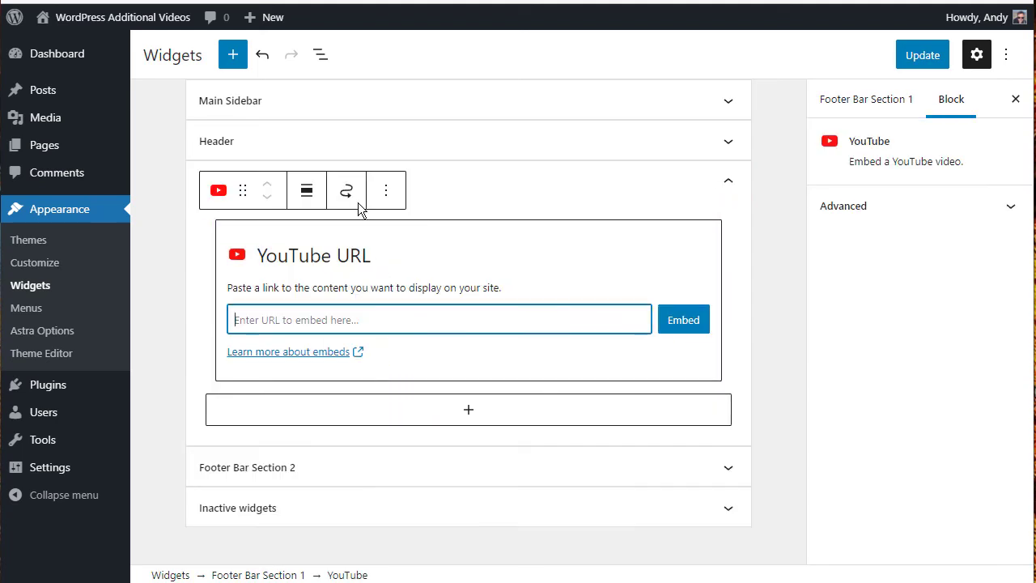
pyautogui.write('https://youtu.be/1xS70l7dbXE')
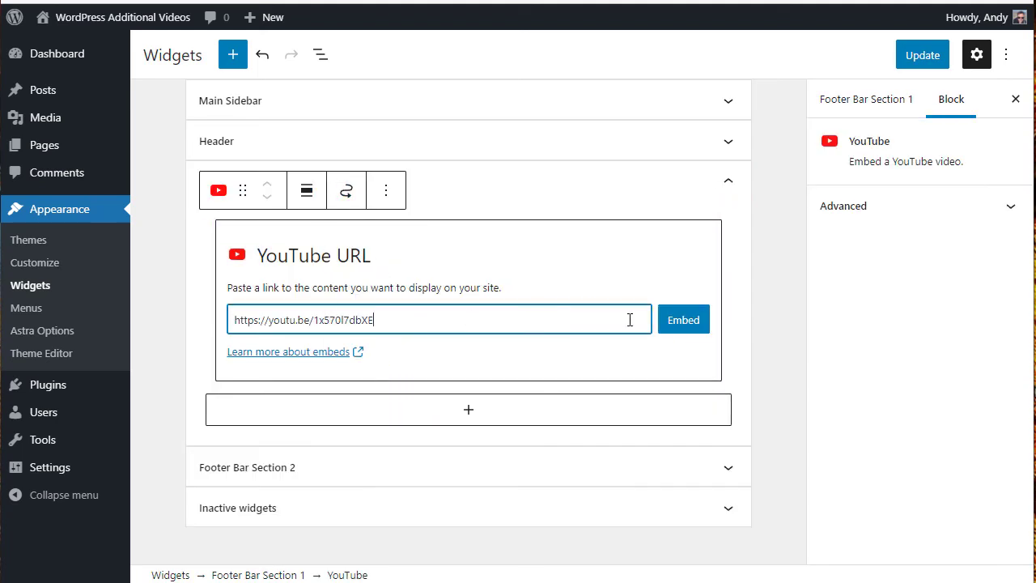
pyautogui.click(680, 323)
pyautogui.click(918, 56)
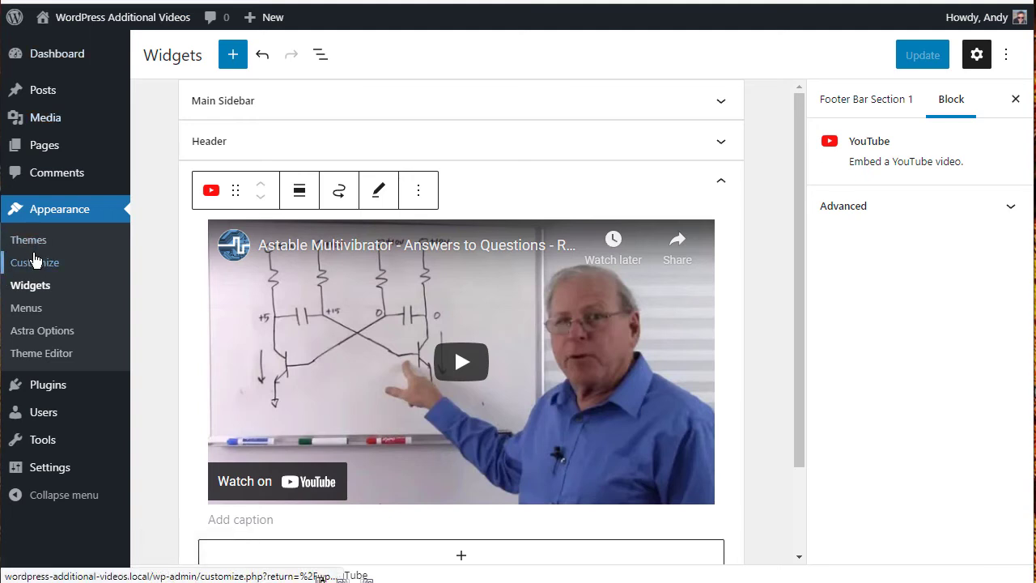
# In the Customizer's Footer Builder, place Widget 1 in the middle column of the middle footer row and publish the change.
pyautogui.click(33, 260)
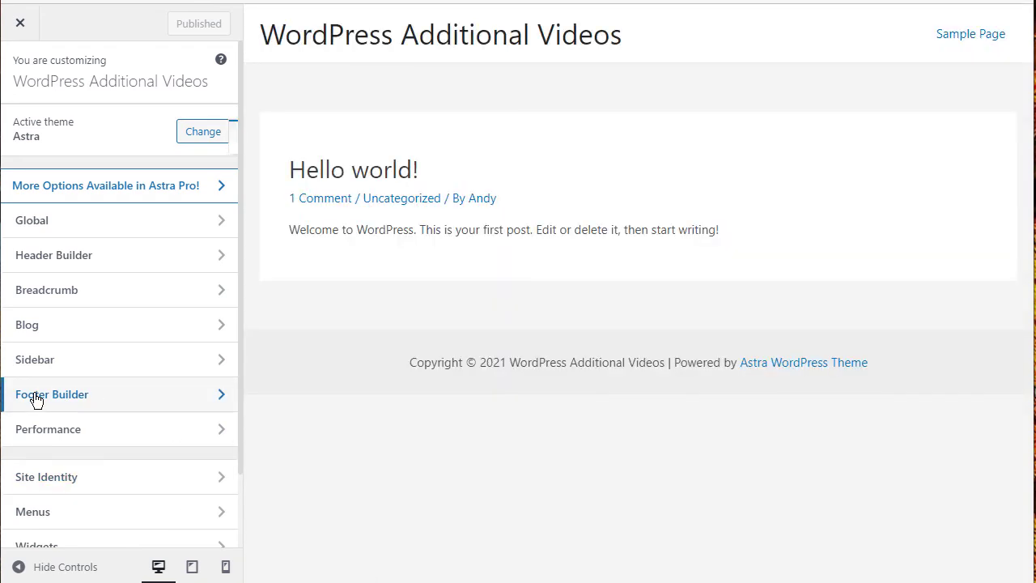
pyautogui.click(36, 396)
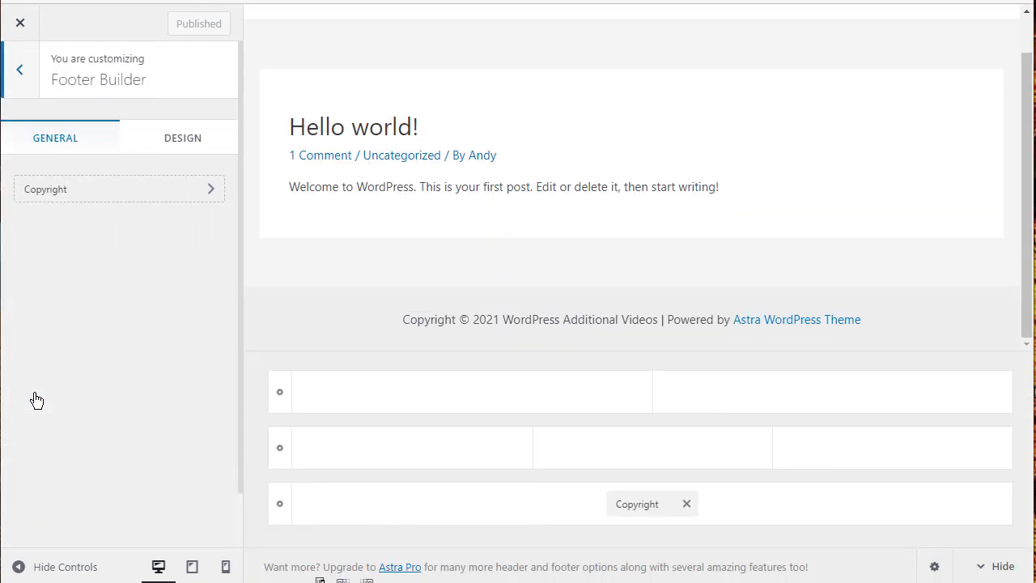
pyautogui.click(655, 445)
pyautogui.click(643, 322)
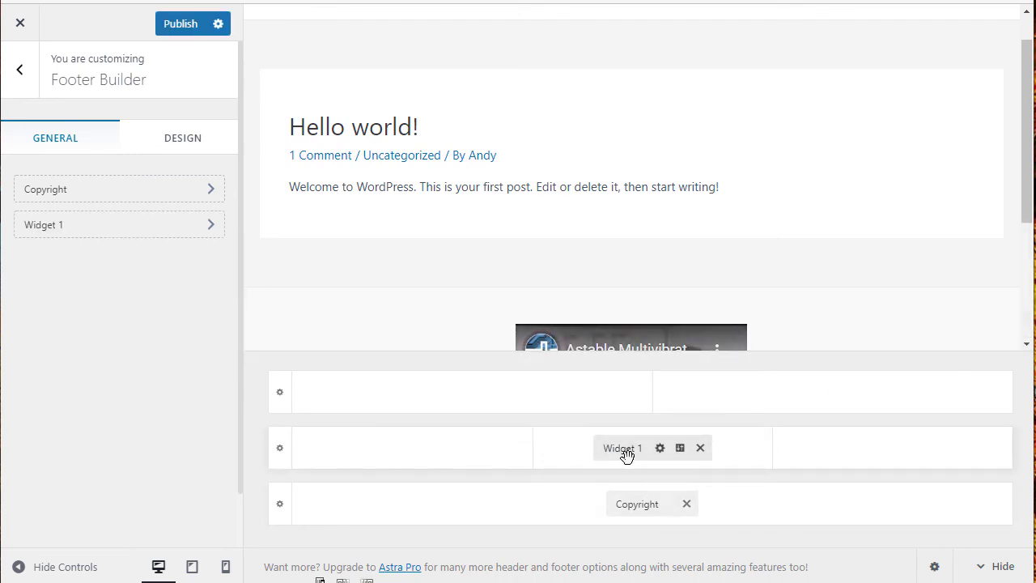
pyautogui.scroll(-1, 772, 270)
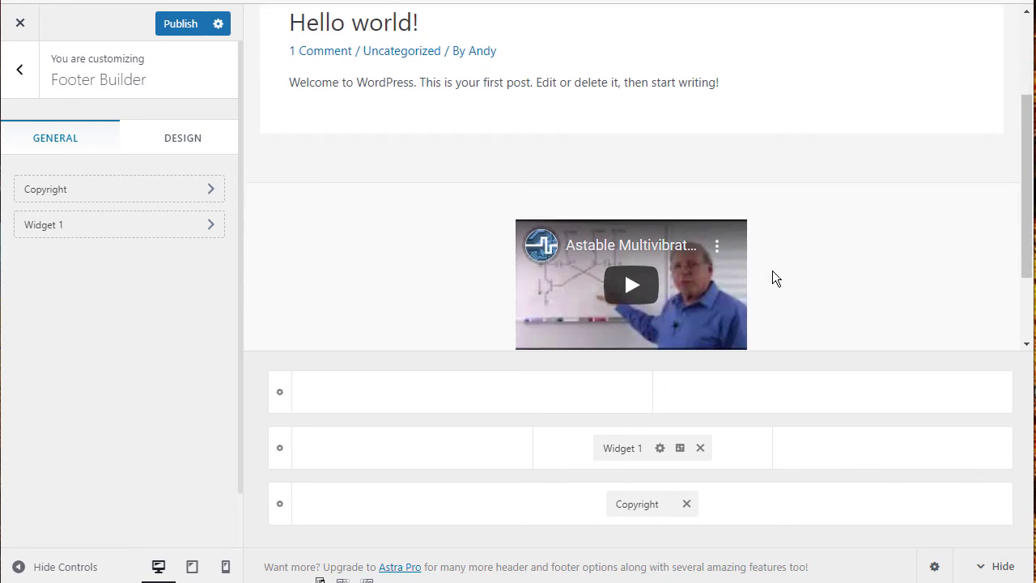
pyautogui.click(176, 23)
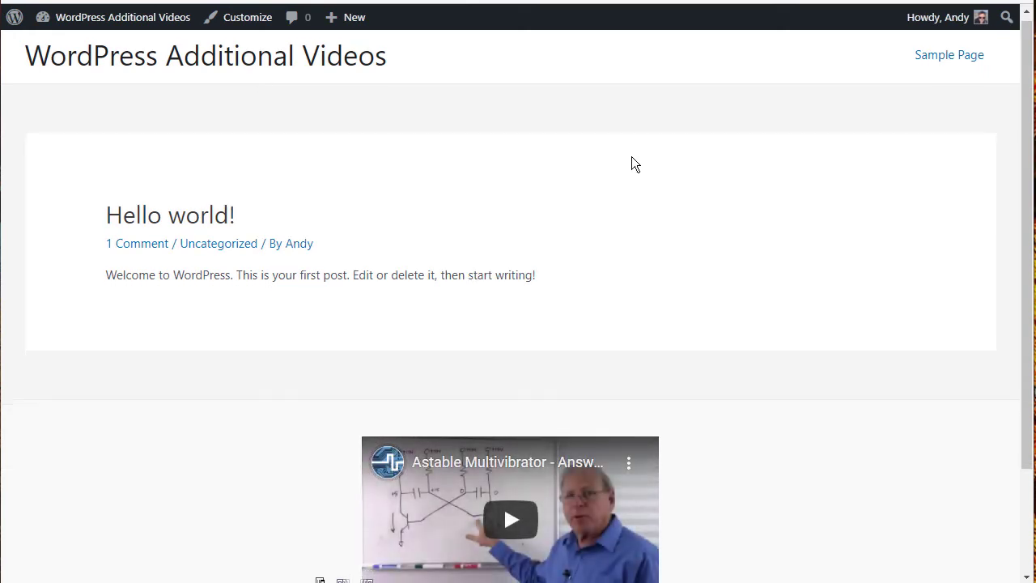
# Look through the live site down to its footer, and show the footer video's further options in the Customizer preview.
pyautogui.scroll(-2, 632, 156)
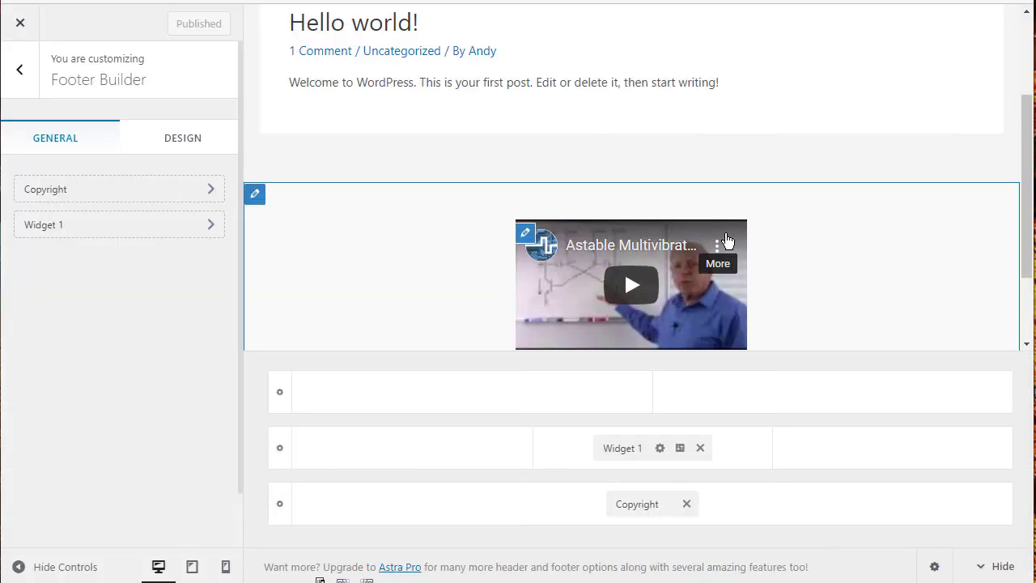
pyautogui.click(727, 241)
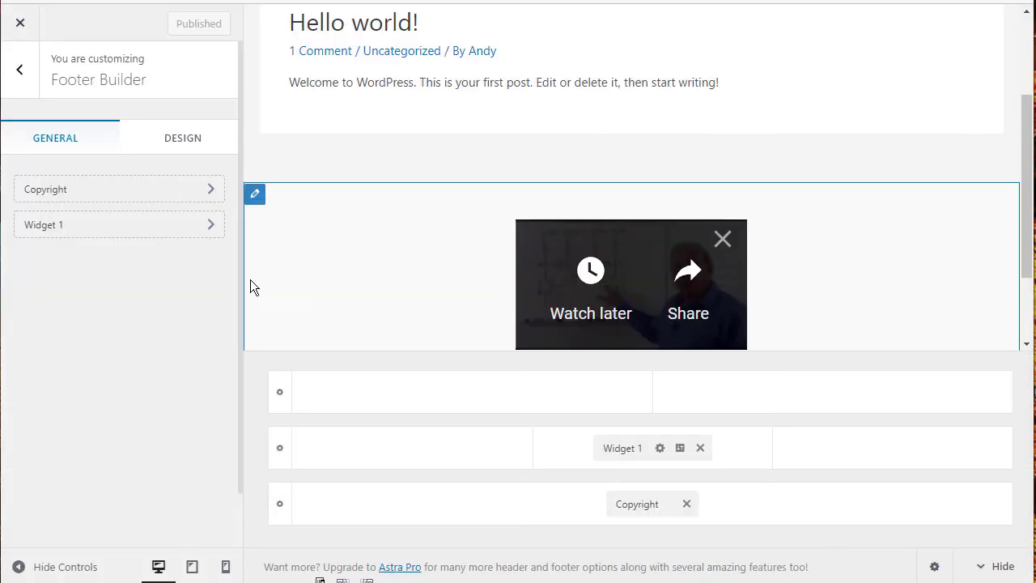